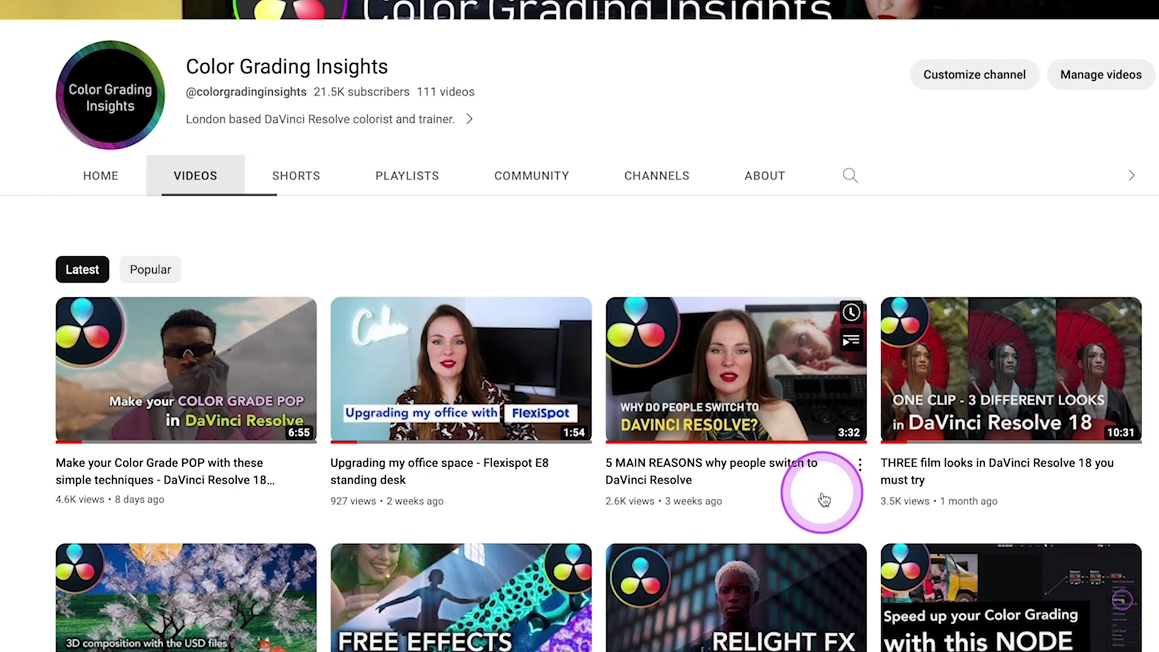
# Scroll further down the channel's Videos page to reveal older DaVinci Resolve tutorials.
pyautogui.scroll(-8, 823, 497)
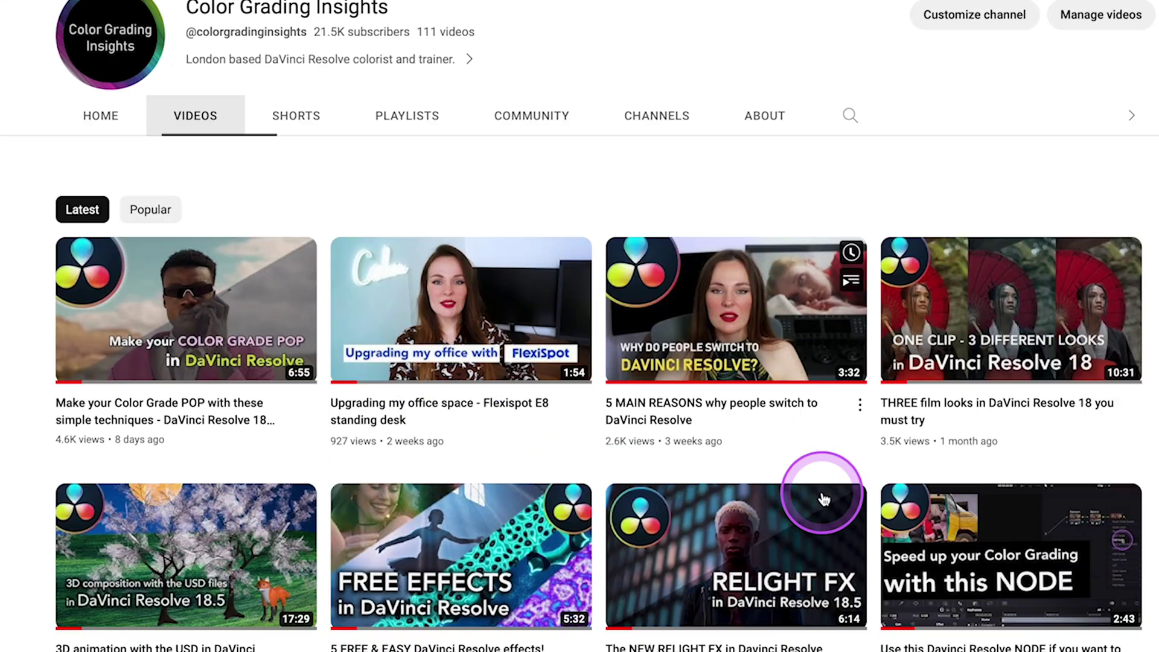
pyautogui.scroll(-2, 823, 497)
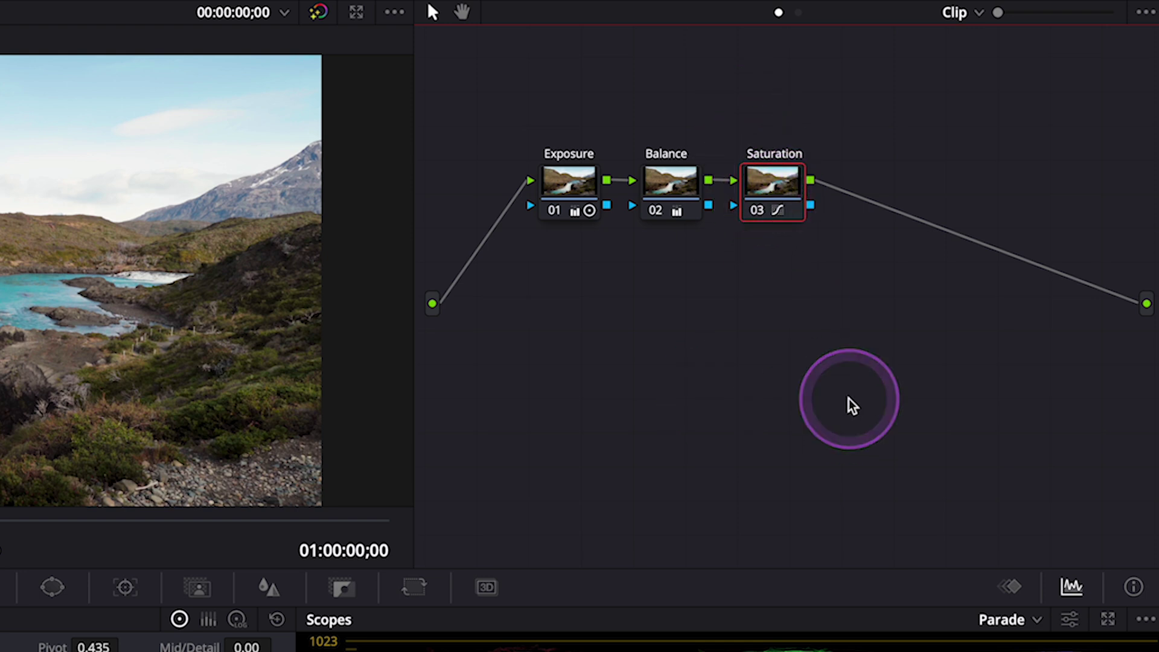
# Add serial node 04 after Saturation with Alt+S, then select the Saturation node 03.
pyautogui.click(849, 398)
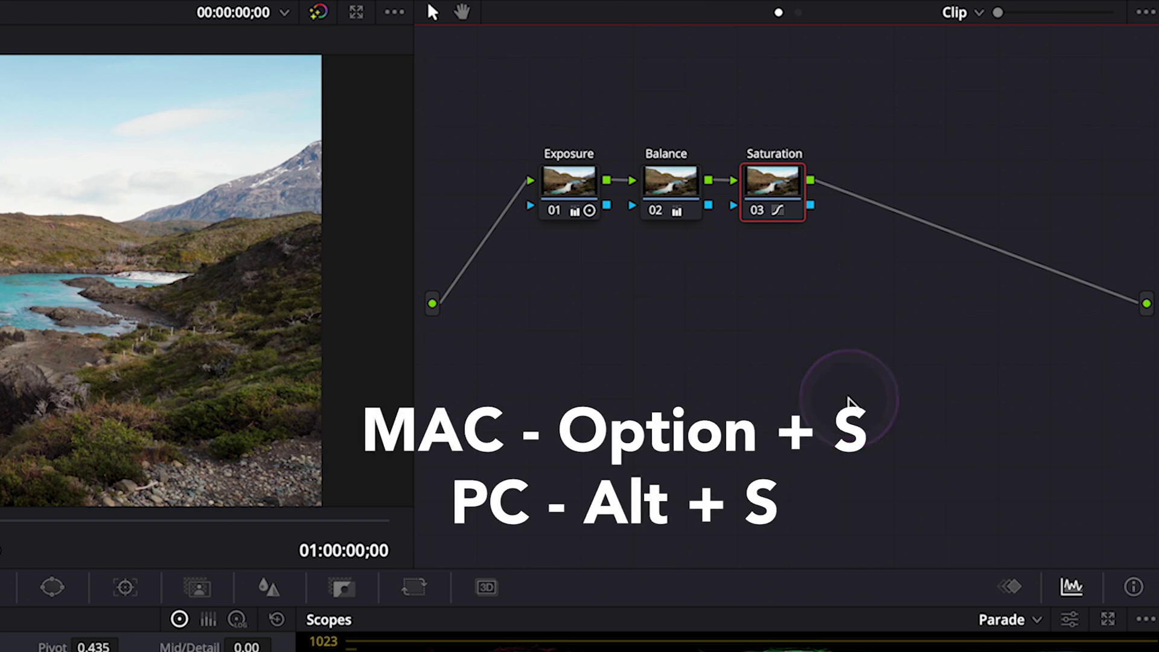
pyautogui.hotkey('alt', 's')
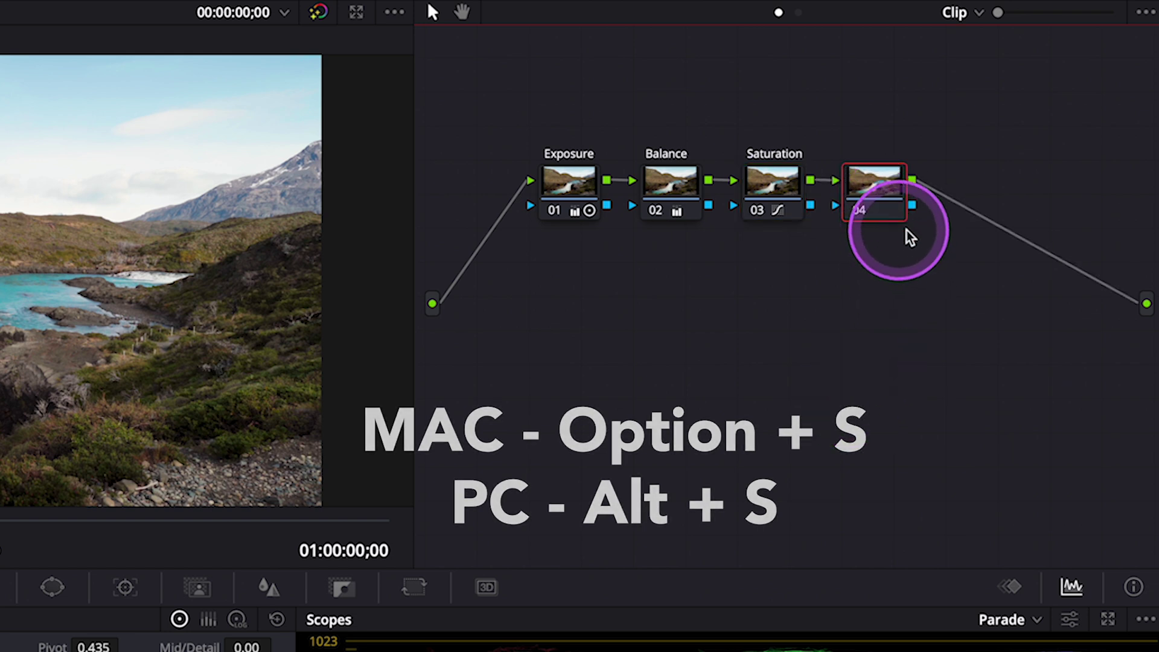
pyautogui.click(779, 397)
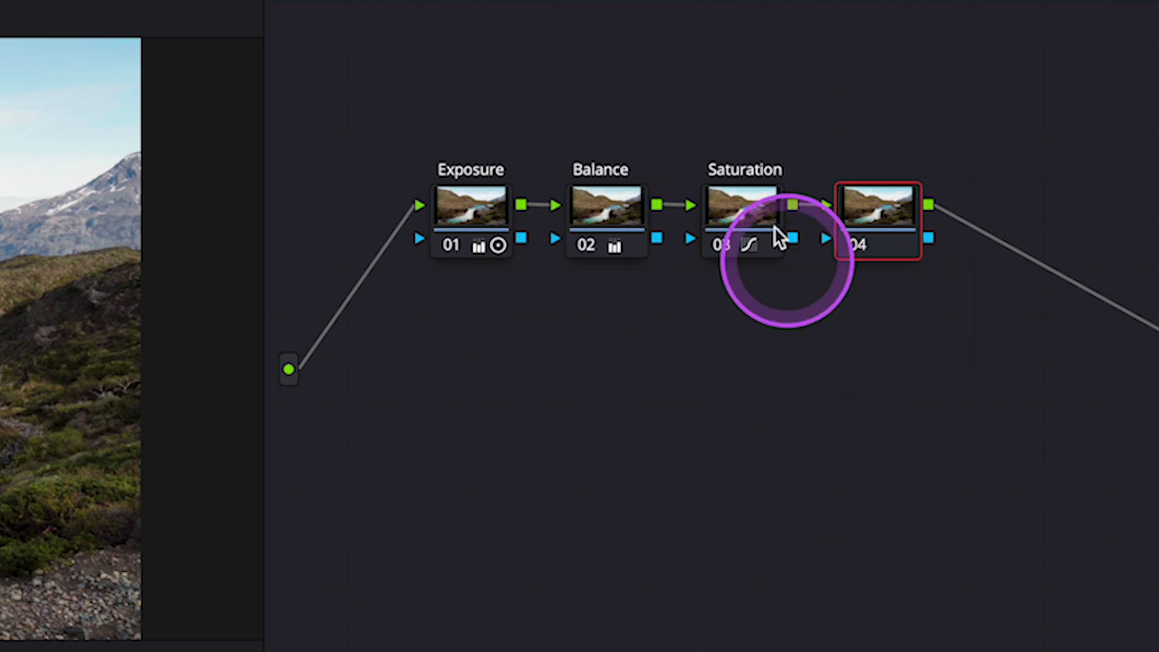
pyautogui.click(755, 208)
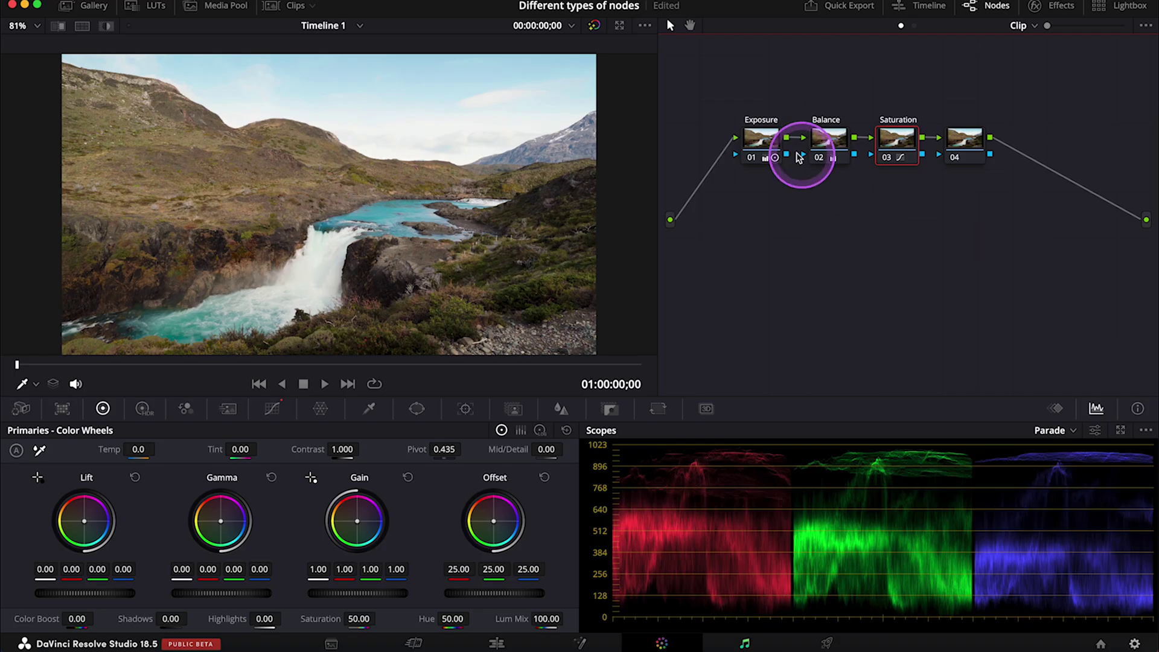
pyautogui.click(480, 226)
pyautogui.click(1022, 261)
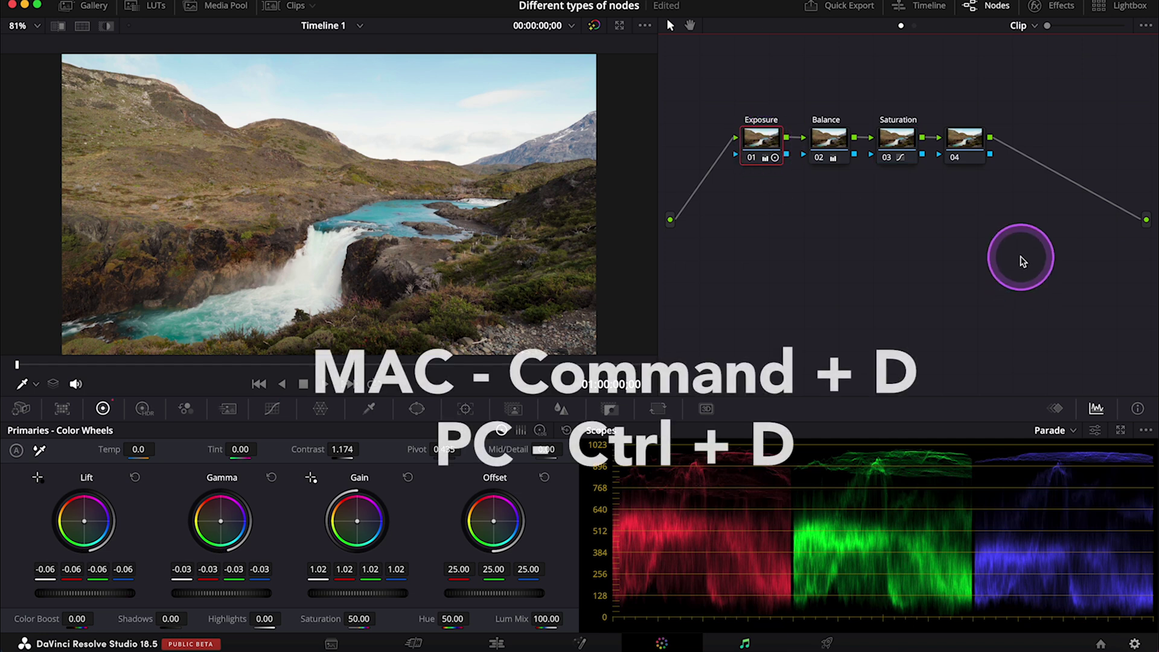
pyautogui.press('super+d')
pyautogui.press('super+d')
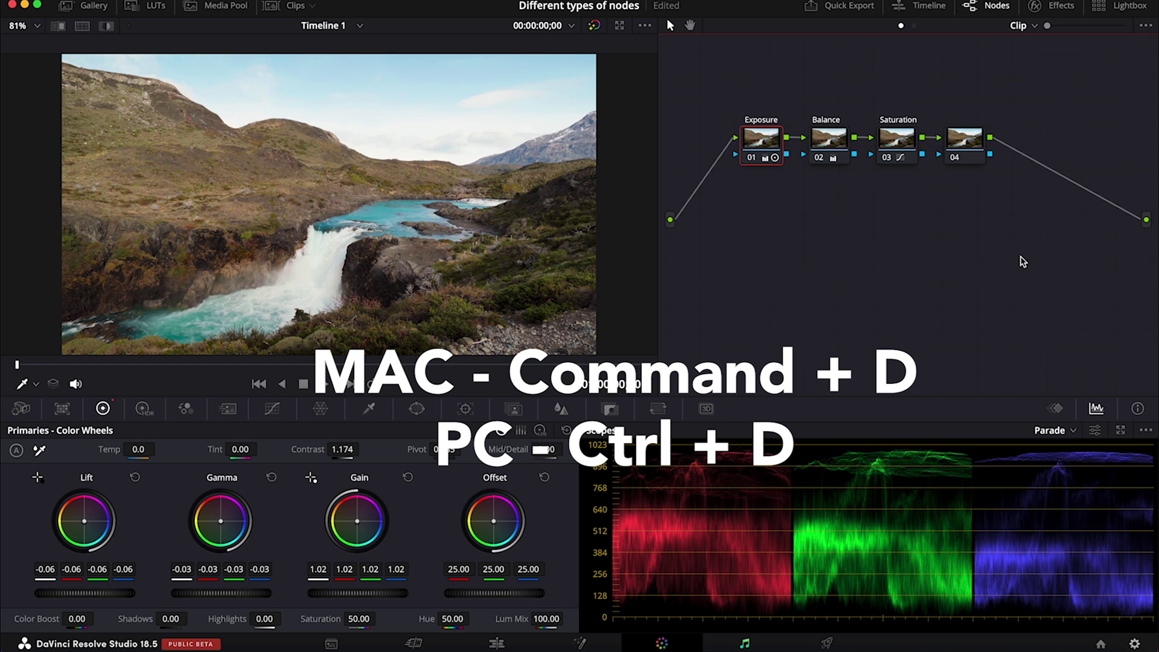
pyautogui.click(1023, 260)
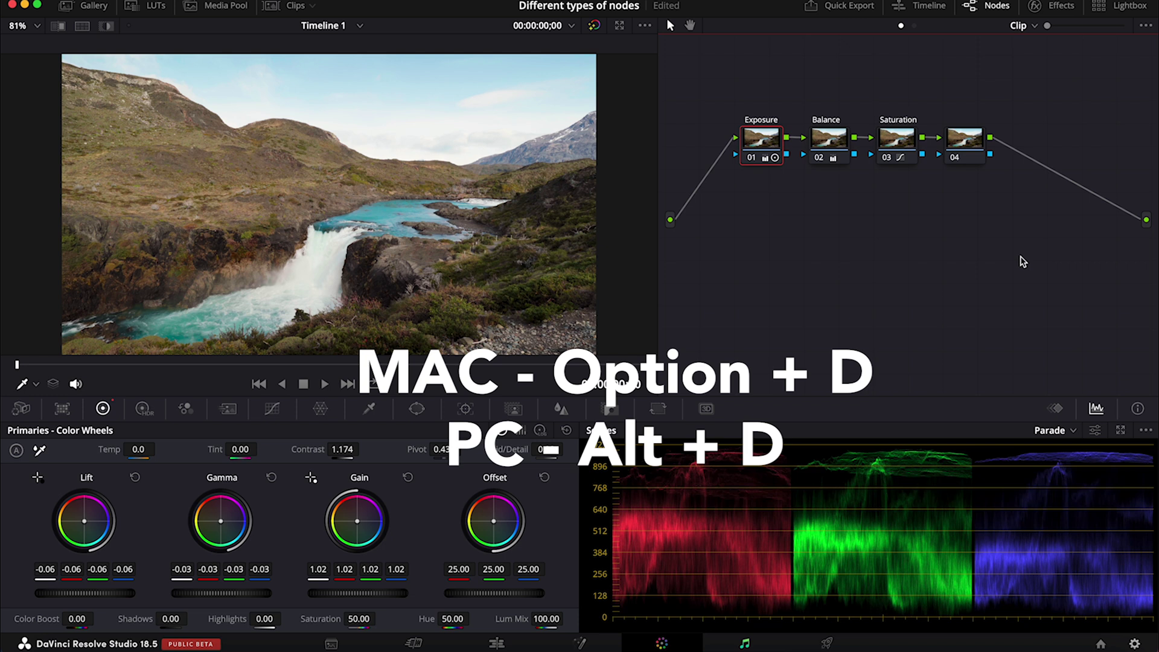
pyautogui.hotkey('alt', 'd')
pyautogui.click(1022, 261)
pyautogui.hotkey('alt', 'd')
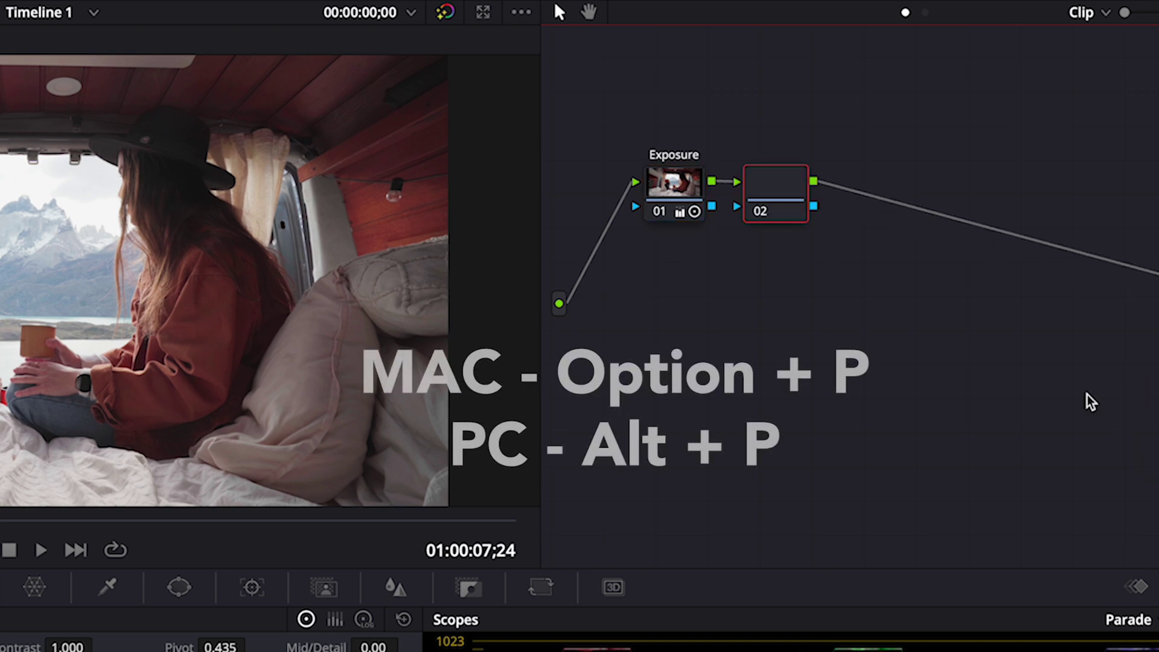
pyautogui.hotkey('alt', 'p')
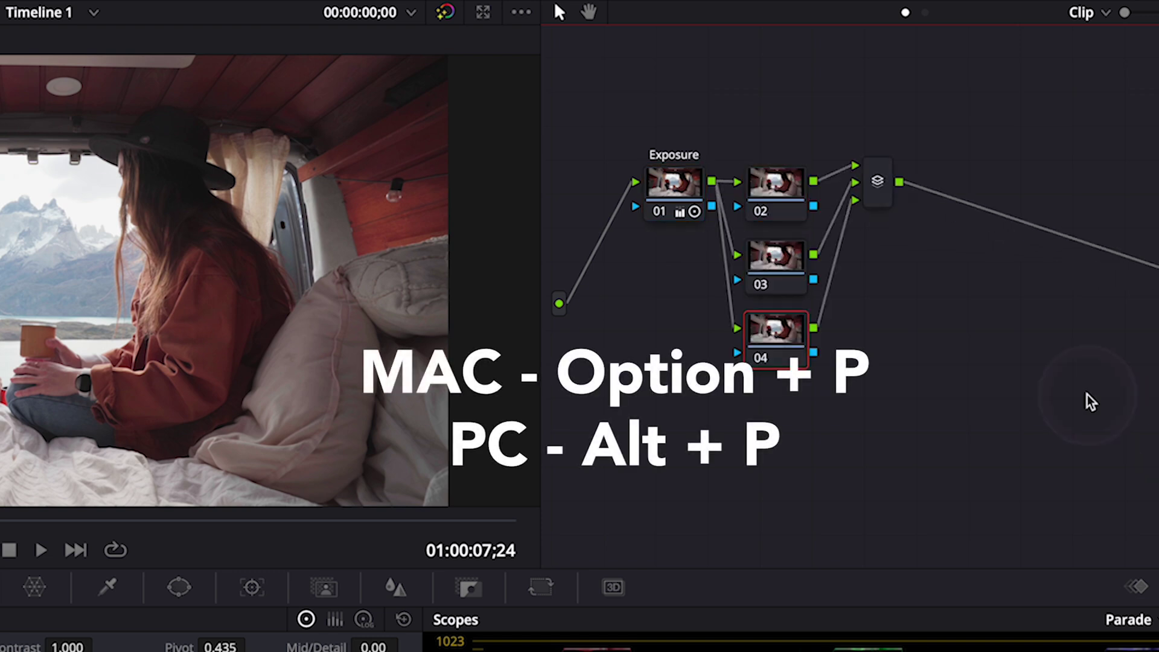
pyautogui.moveTo(1079, 427); pyautogui.dragTo(795, 129)
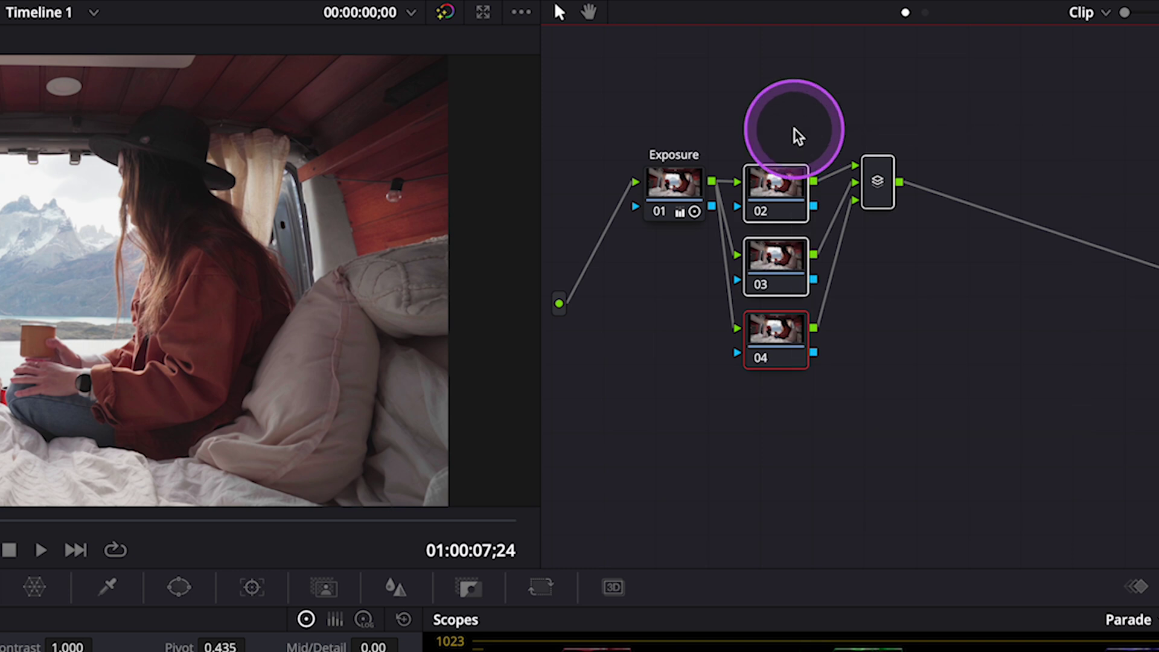
pyautogui.moveTo(778, 191); pyautogui.dragTo(832, 122)
pyautogui.click(942, 117)
pyautogui.moveTo(937, 119); pyautogui.dragTo(970, 192)
pyautogui.click(991, 394)
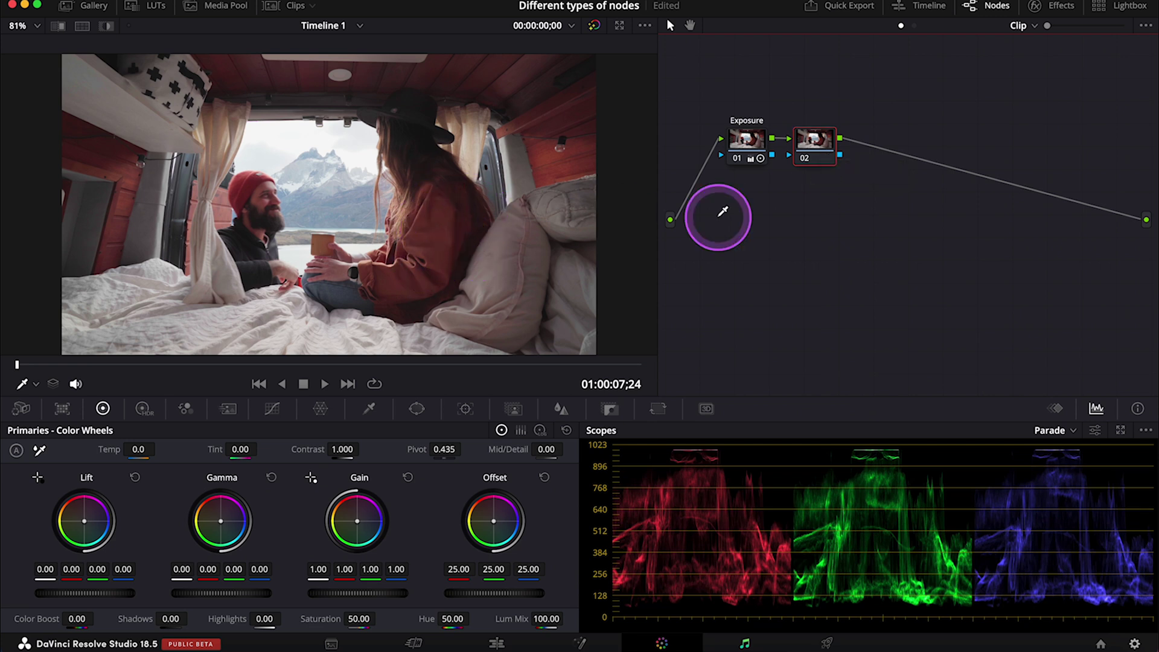
# Label node 02 'Saturation'.
pyautogui.rightClick(827, 148)
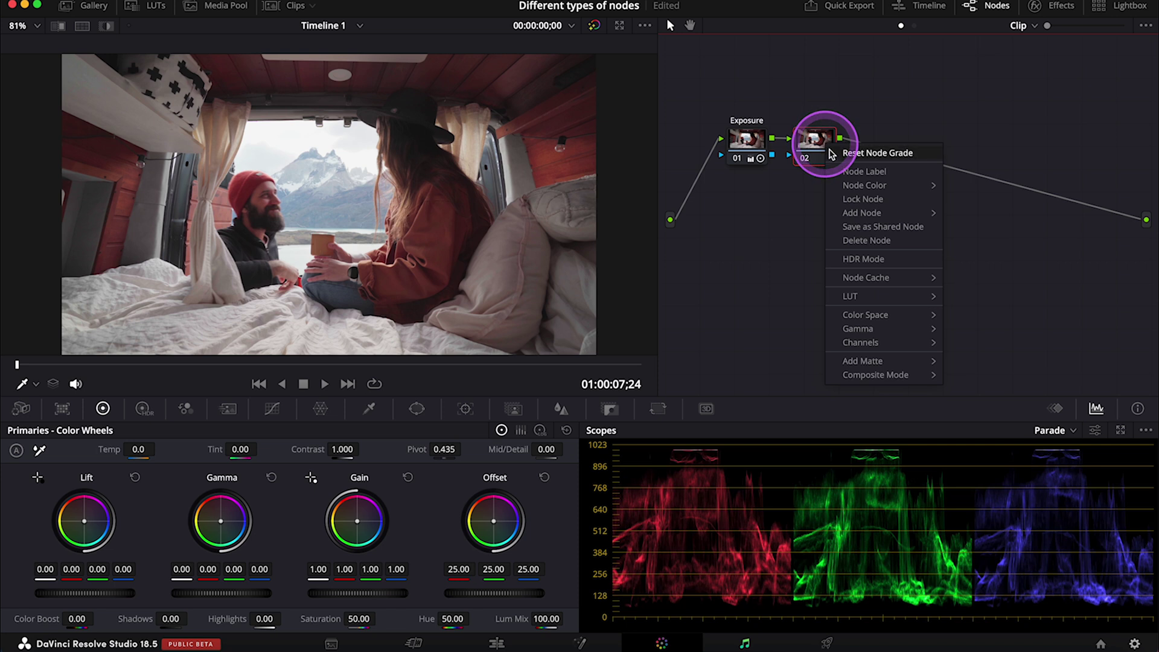
pyautogui.click(858, 173)
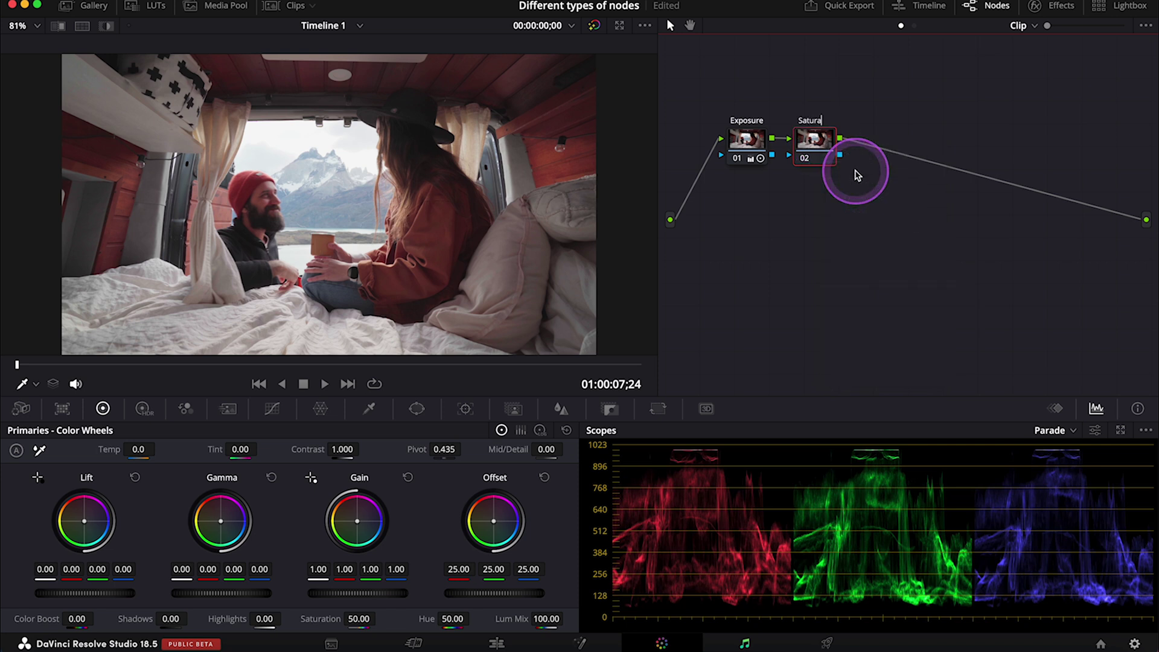
pyautogui.click(821, 159)
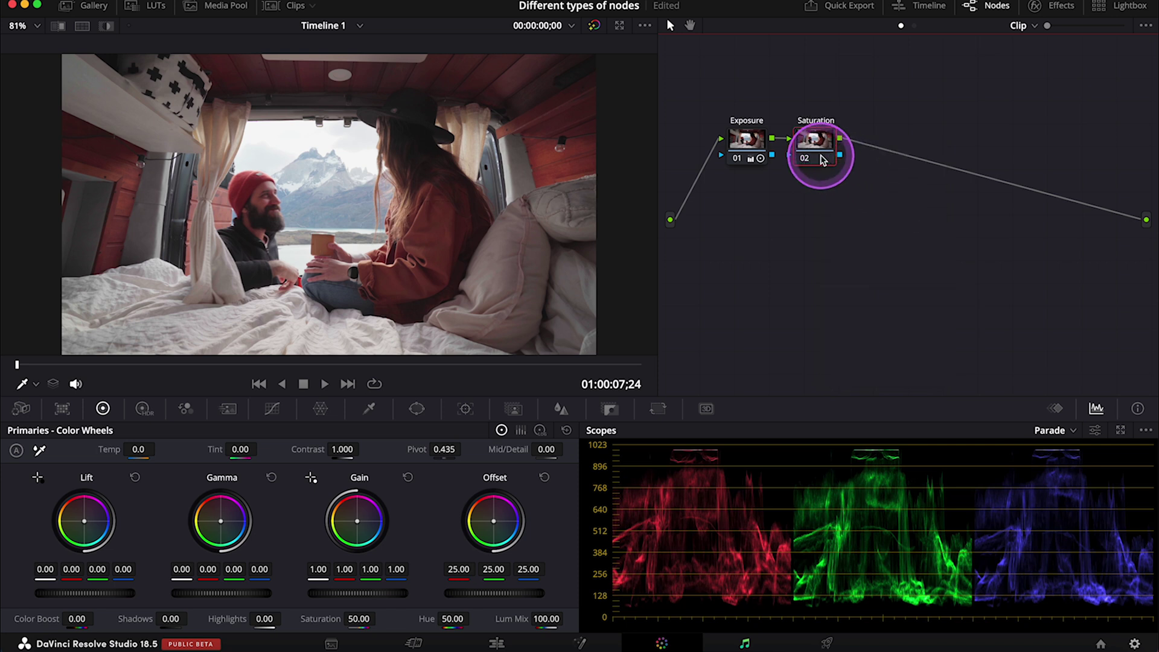
# Add a serial node 03 labelled Key, and drop the Saturation node's saturation to 0.
pyautogui.rightClick(879, 140)
pyautogui.click(920, 175)
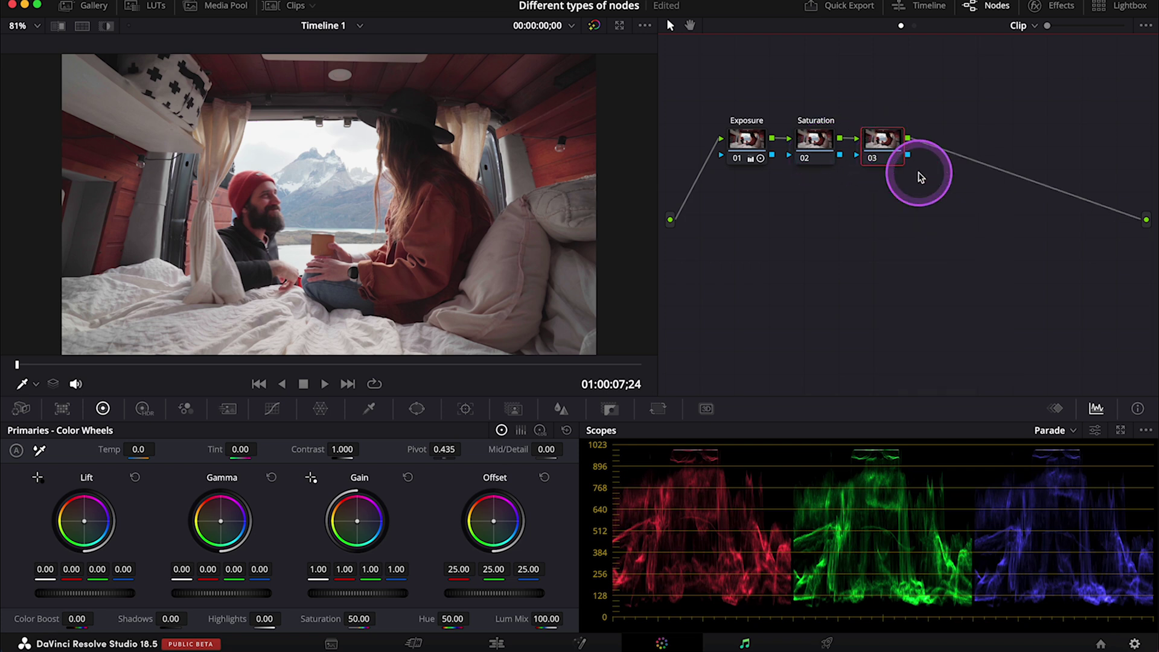
pyautogui.press('Return')
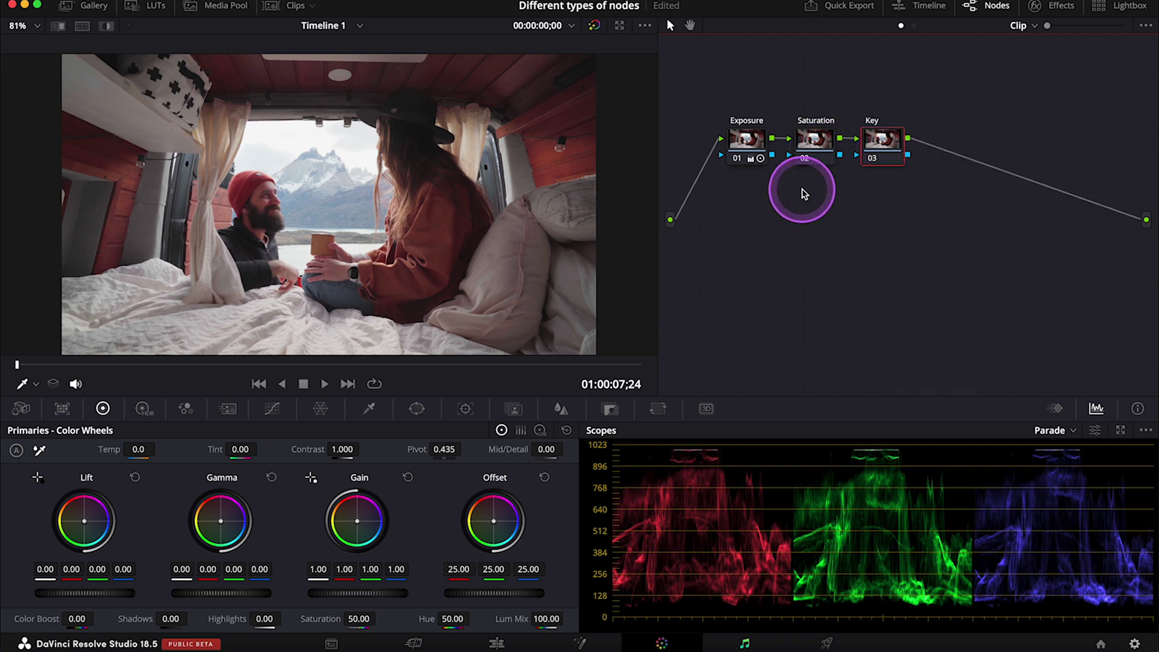
pyautogui.click(817, 152)
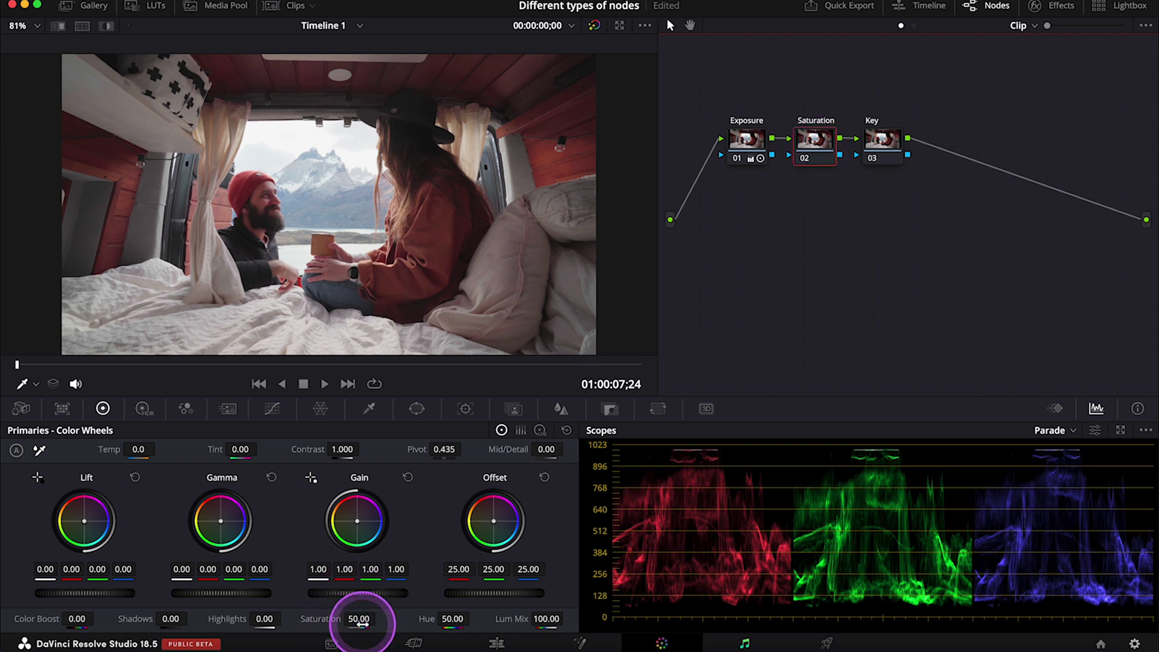
pyautogui.moveTo(361, 624); pyautogui.dragTo(145, 557)
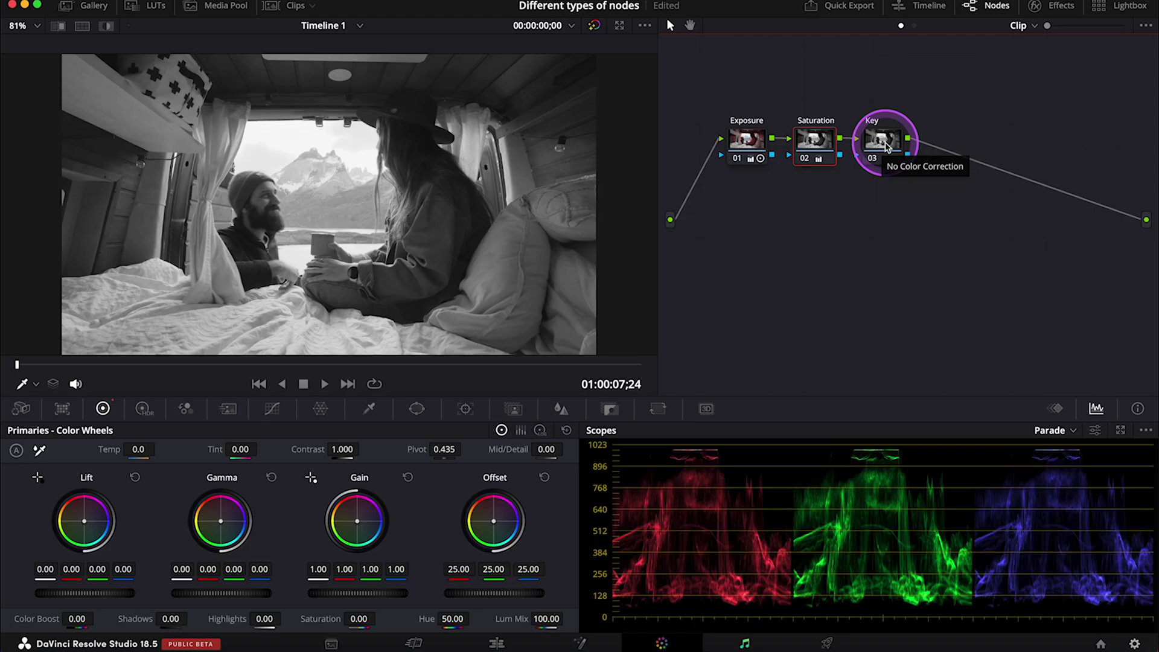
# Key the woman's jacket colour in the Key node's HSL qualifier, preview it highlighted, and disable Saturation.
pyautogui.click(977, 196)
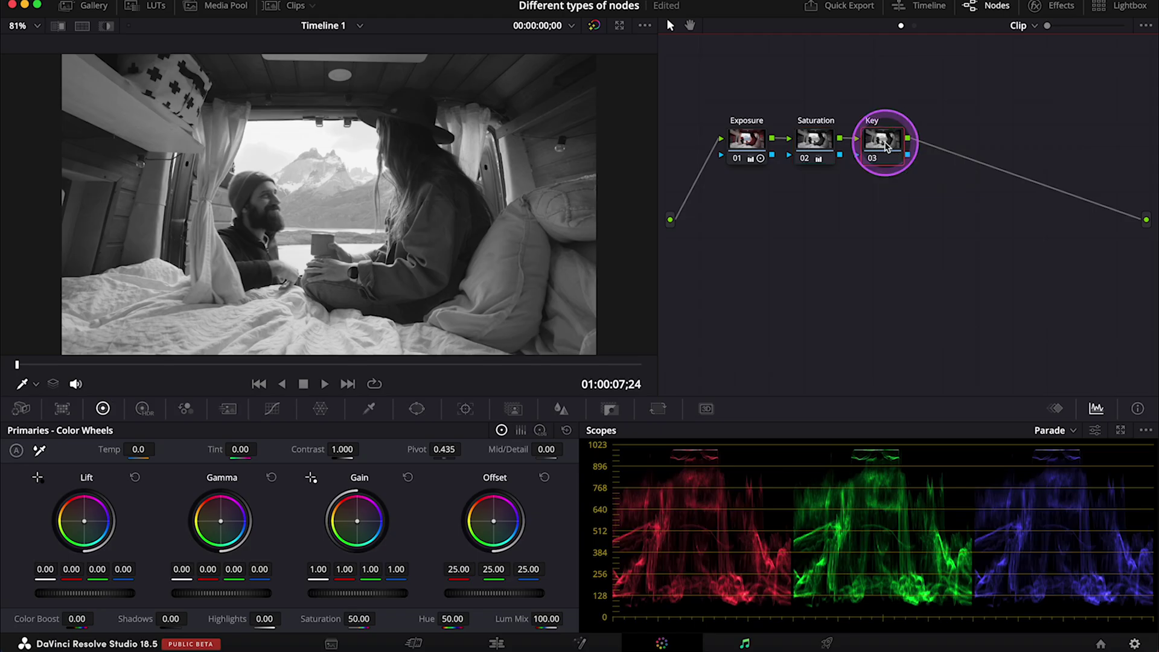
pyautogui.click(370, 410)
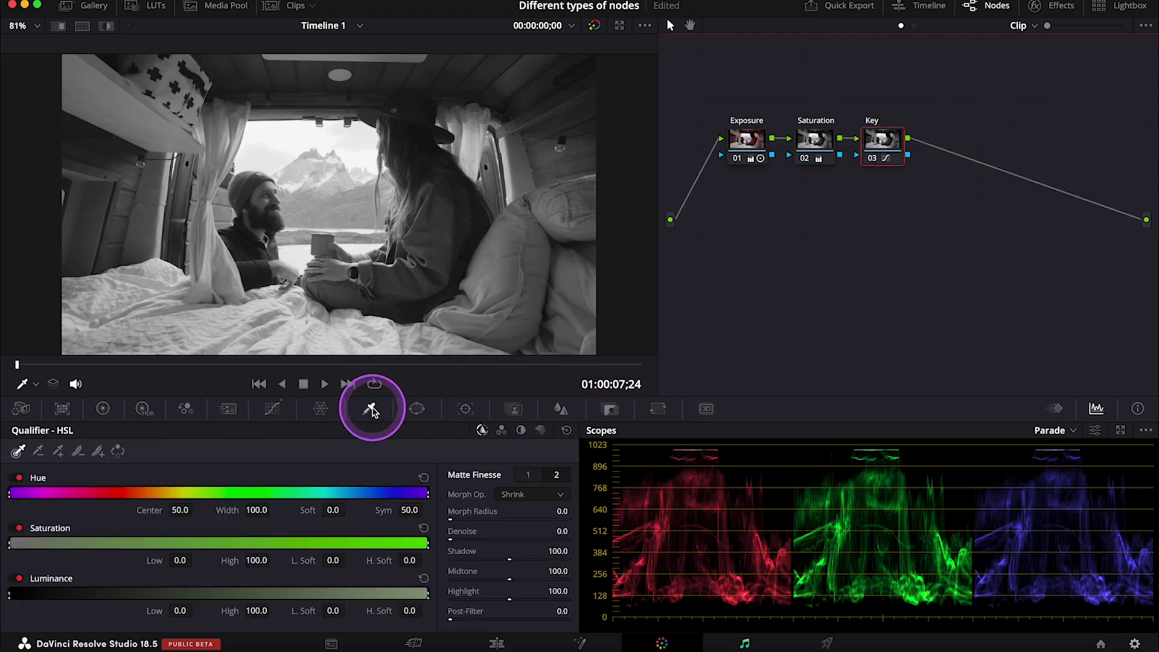
pyautogui.click(446, 205)
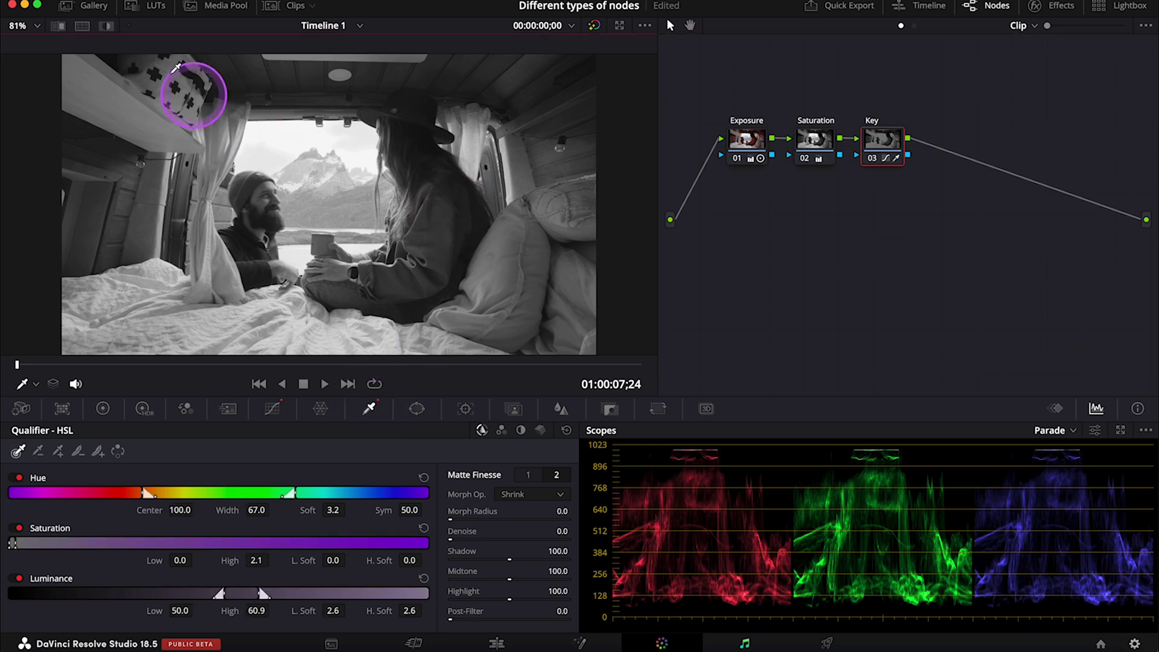
pyautogui.click(109, 26)
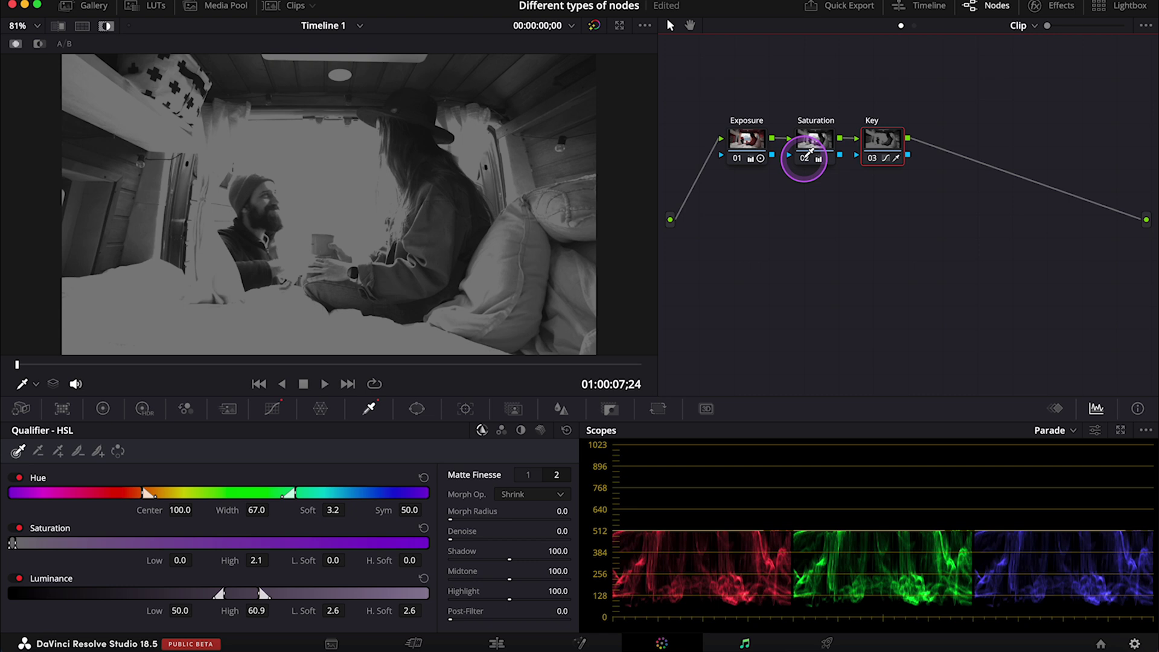
pyautogui.click(806, 156)
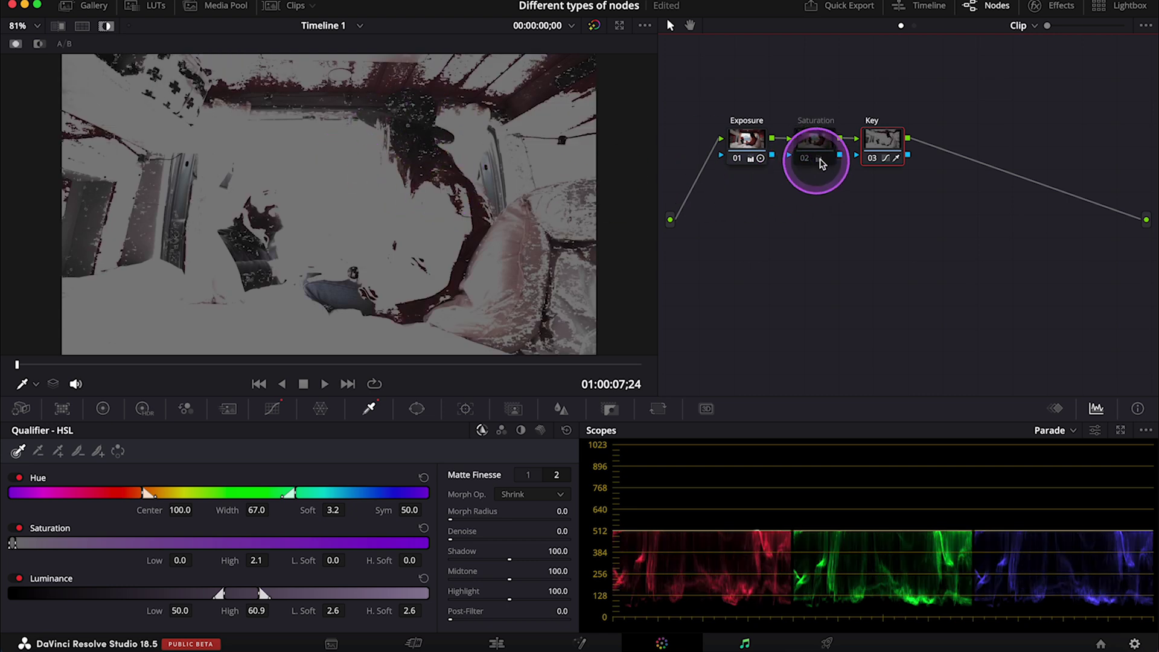
# Delete the serial Key node and add a parallel node below Saturation.
pyautogui.click(806, 158)
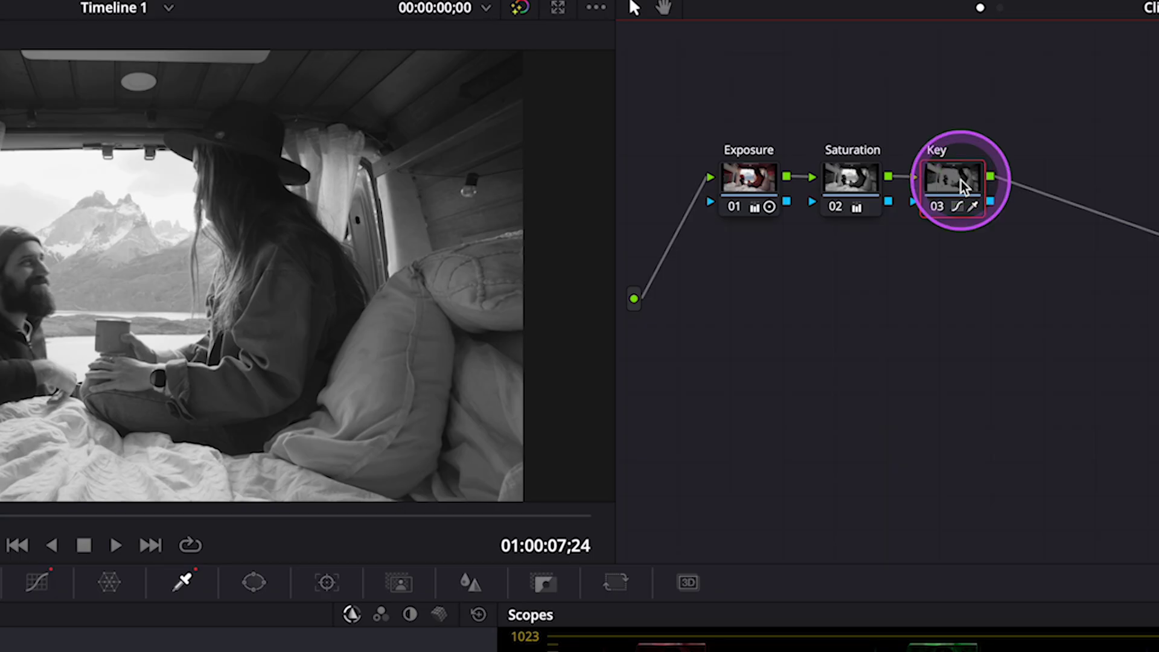
pyautogui.press('Delete')
pyautogui.hotkey('alt', 'l')
pyautogui.click(961, 180)
pyautogui.click(883, 273)
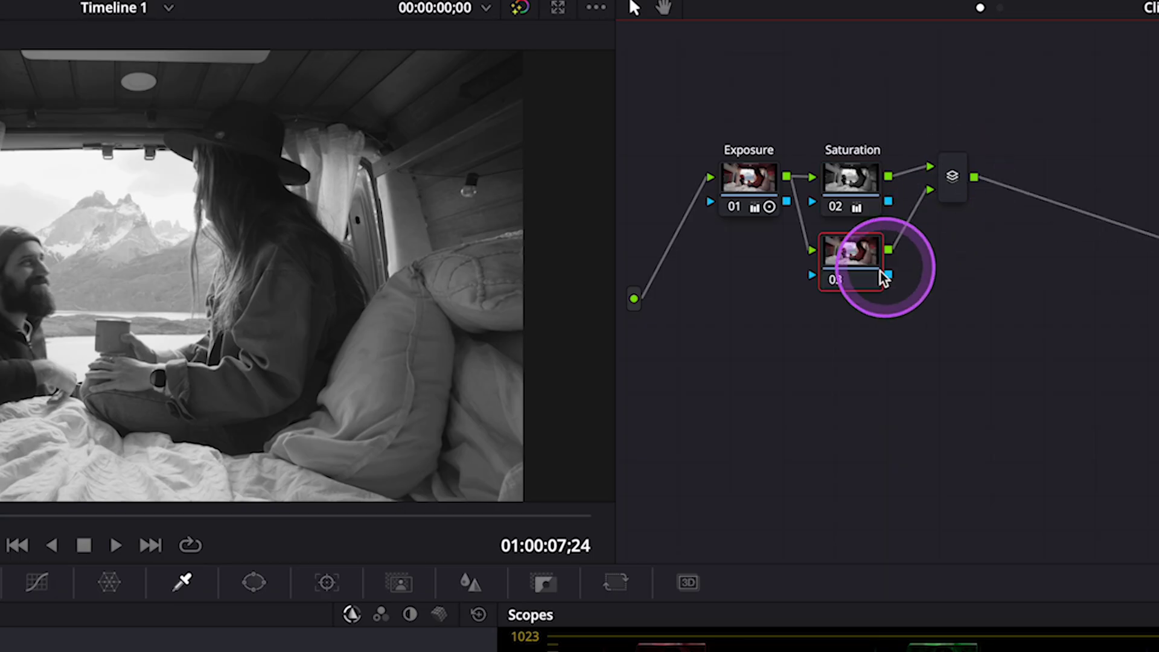
pyautogui.moveTo(883, 278); pyautogui.dragTo(890, 300)
# Label the parallel node 'Key' and arrange Saturation above it, fed by Exposure.
pyautogui.rightClick(890, 300)
pyautogui.click(901, 332)
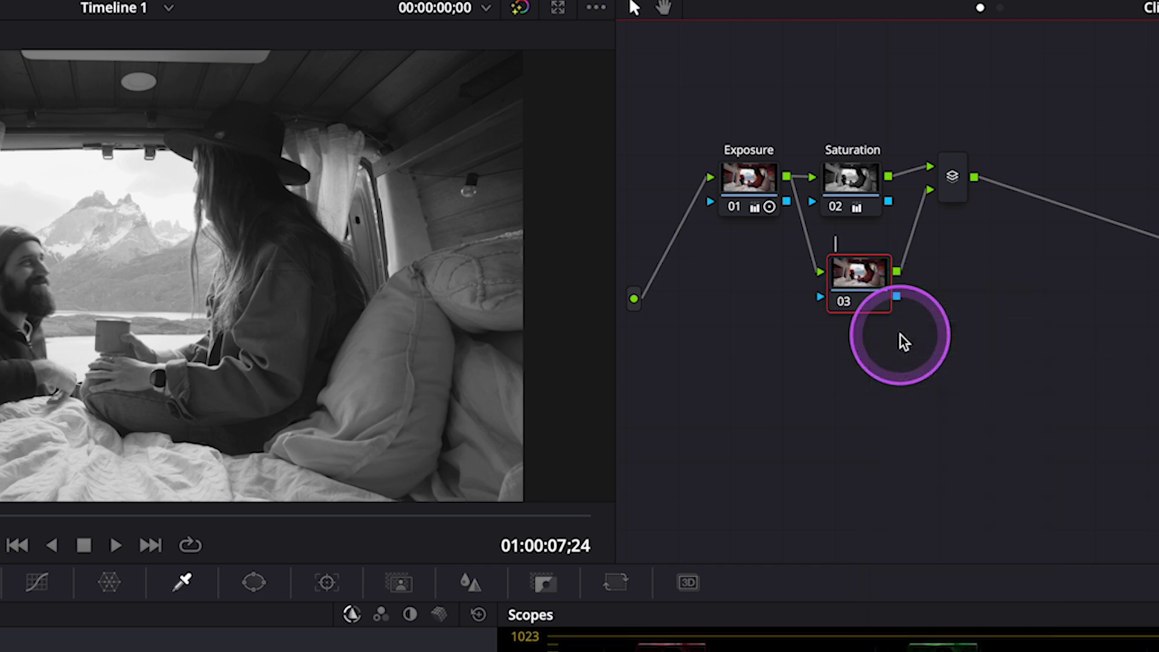
pyautogui.write('Key')
pyautogui.press('Return')
pyautogui.click(884, 187)
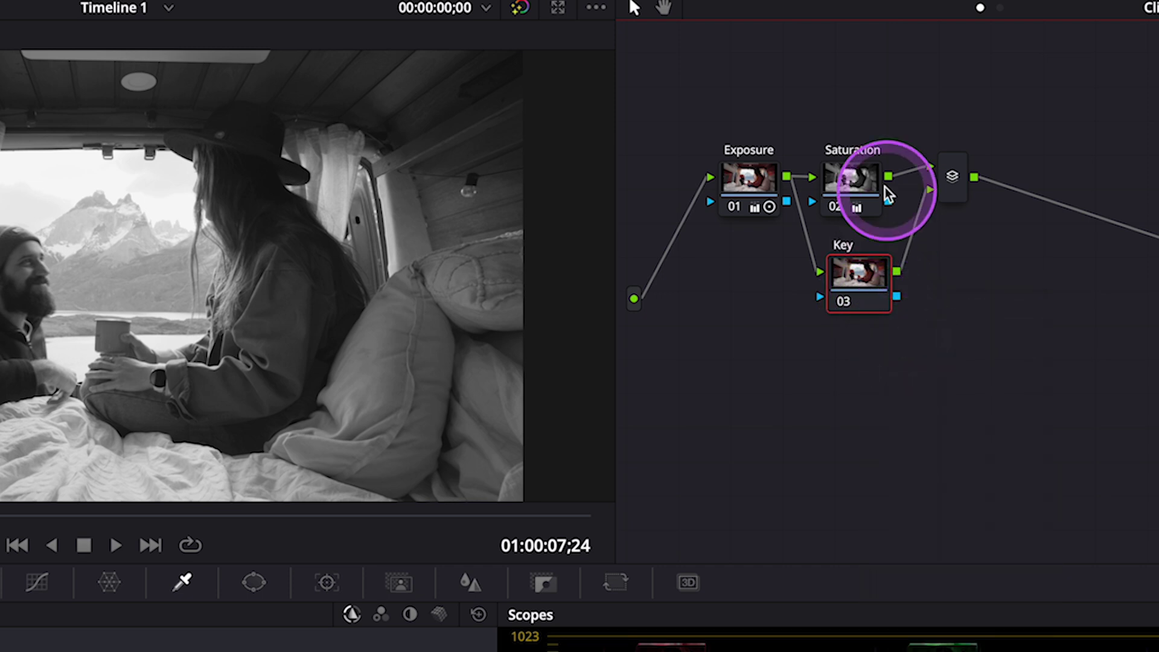
pyautogui.moveTo(885, 188); pyautogui.dragTo(873, 139)
pyautogui.click(853, 288)
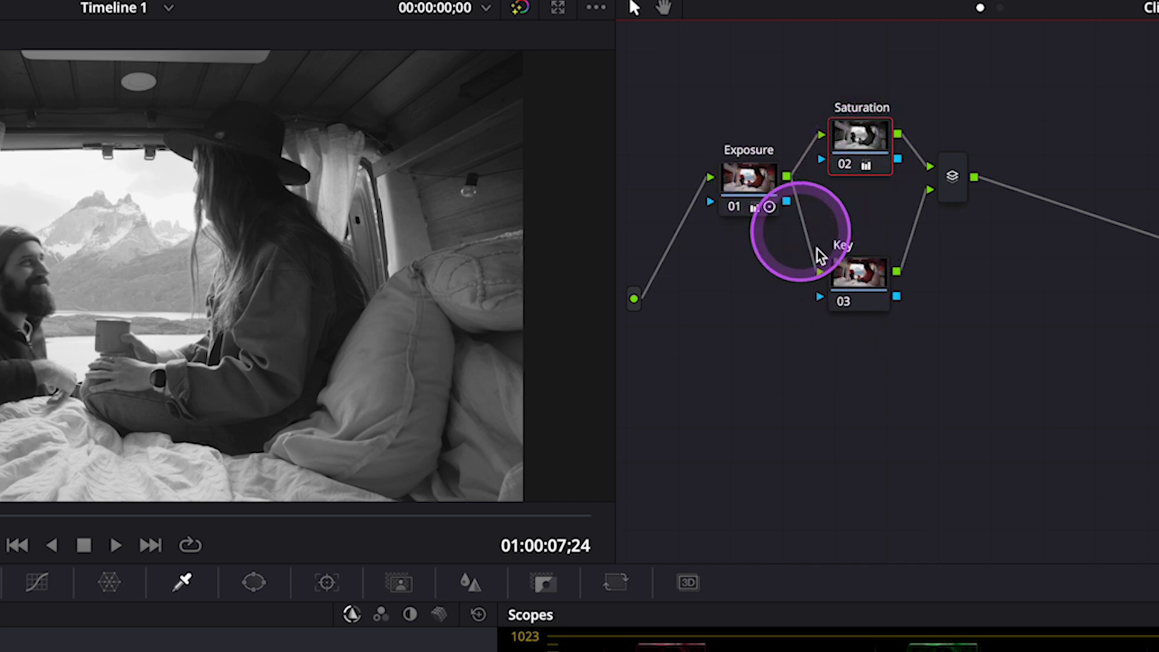
pyautogui.click(755, 186)
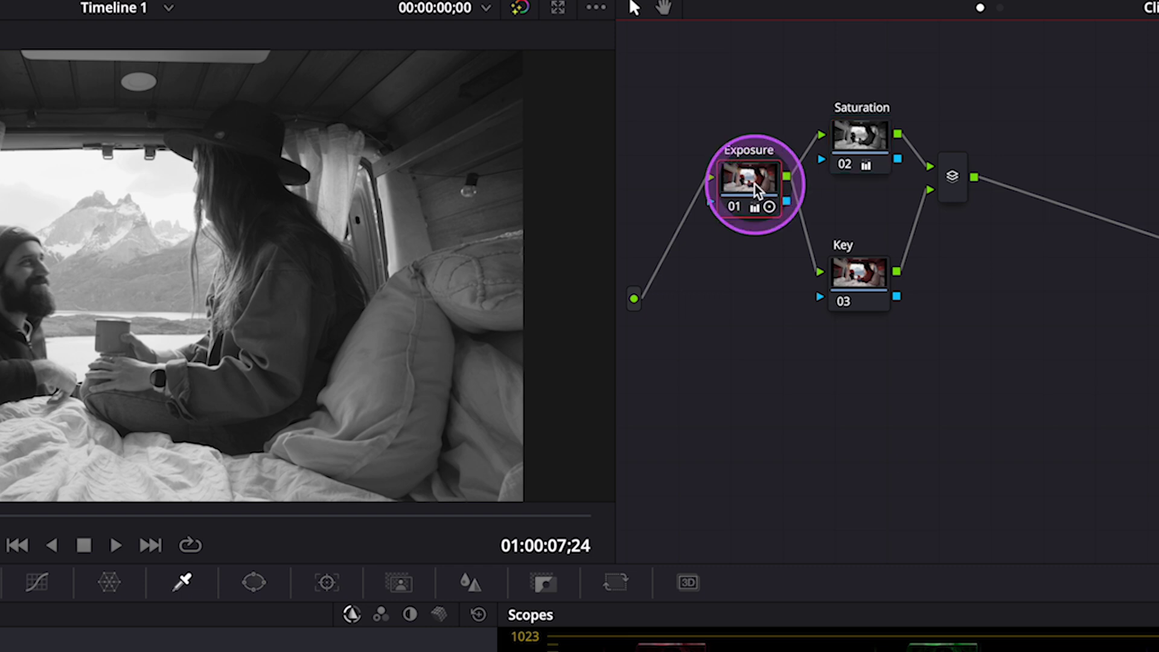
# Qualify the orange tones in Key node 03 (Hue 32.0, width 3.6) with Denoise 35.2.
pyautogui.click(843, 280)
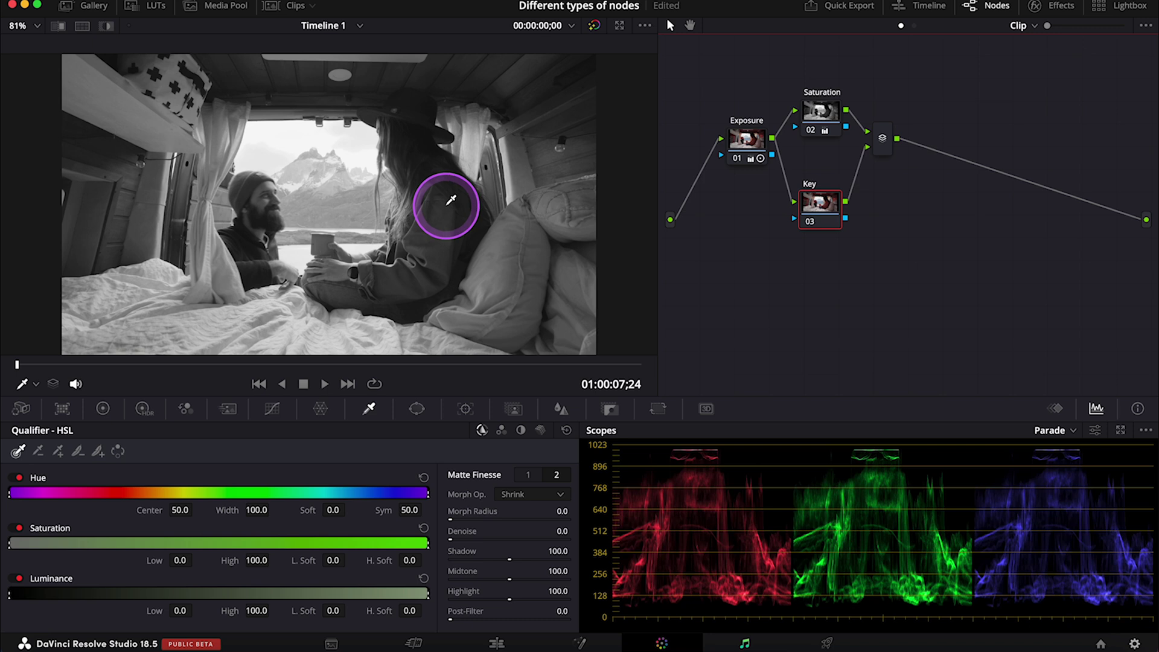
pyautogui.click(301, 289)
pyautogui.click(111, 27)
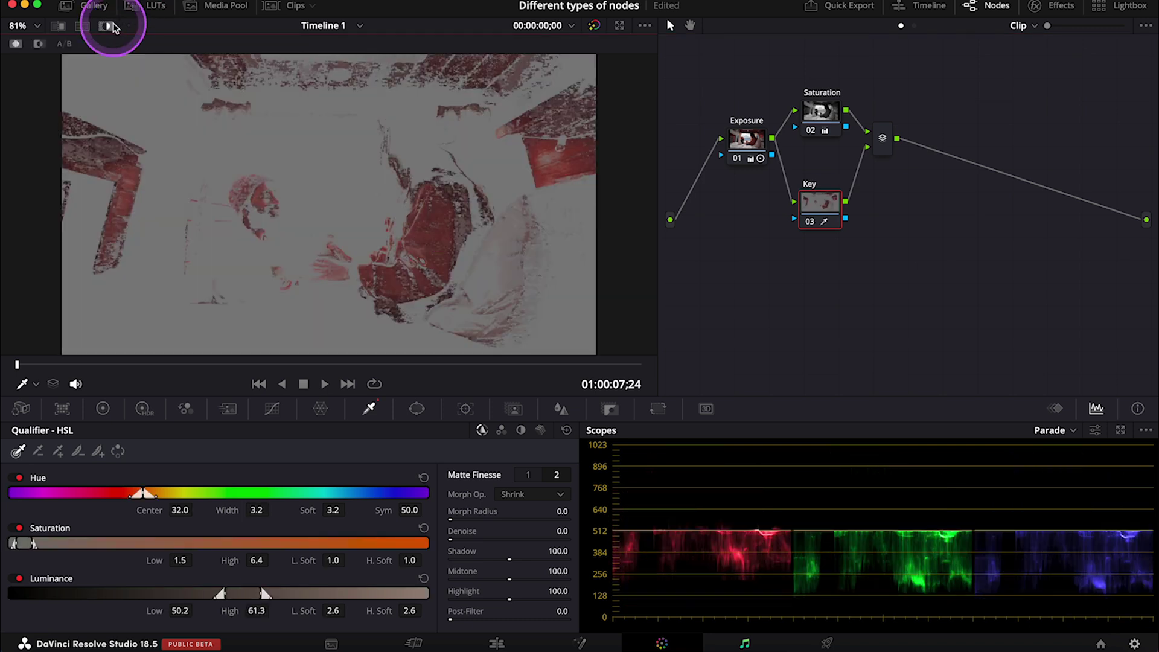
pyautogui.moveTo(440, 200); pyautogui.dragTo(396, 184)
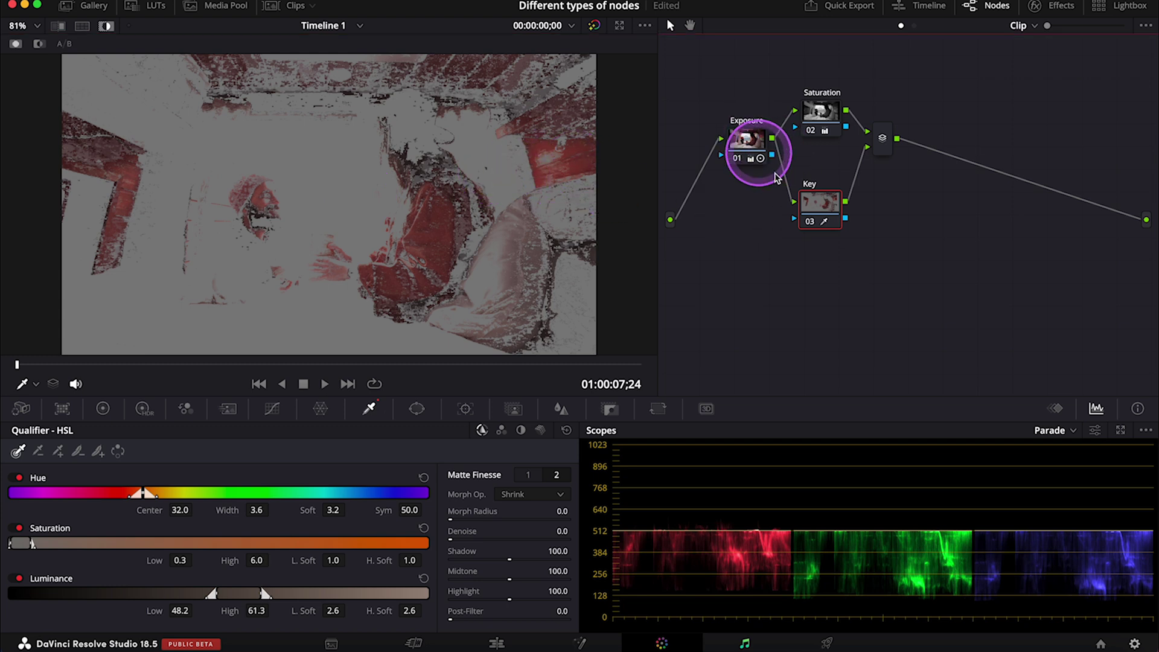
pyautogui.moveTo(455, 526); pyautogui.dragTo(529, 569)
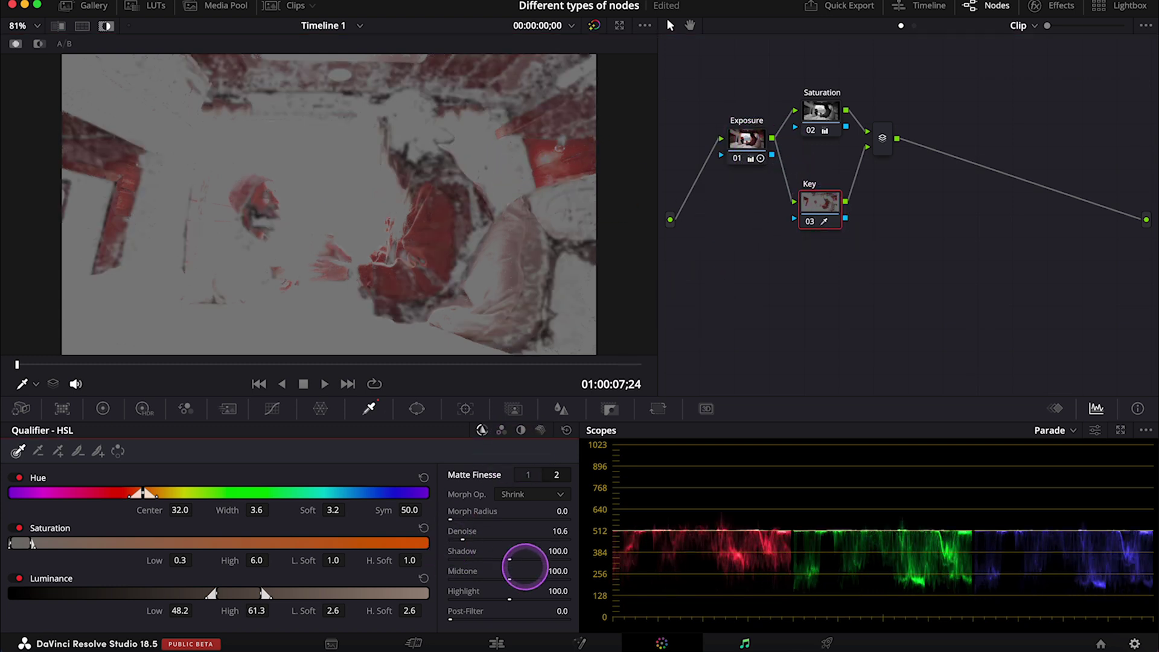
pyautogui.click(108, 27)
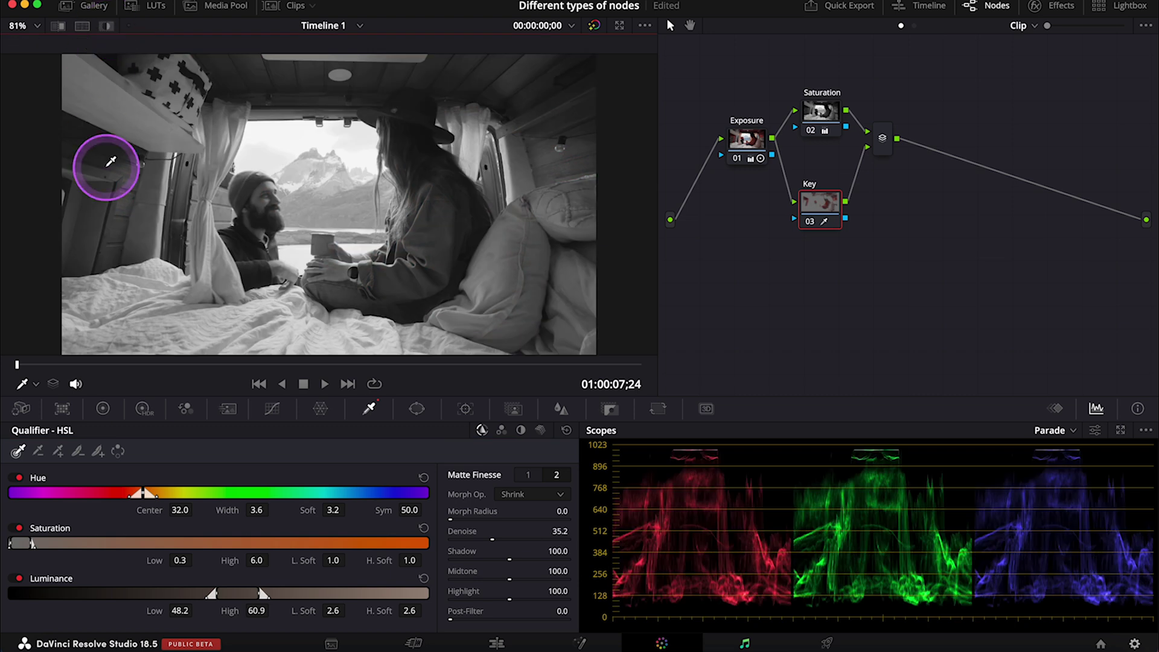
# Raise the Key node's saturation from 50 to 90.40 in the Color Wheels palette.
pyautogui.click(105, 409)
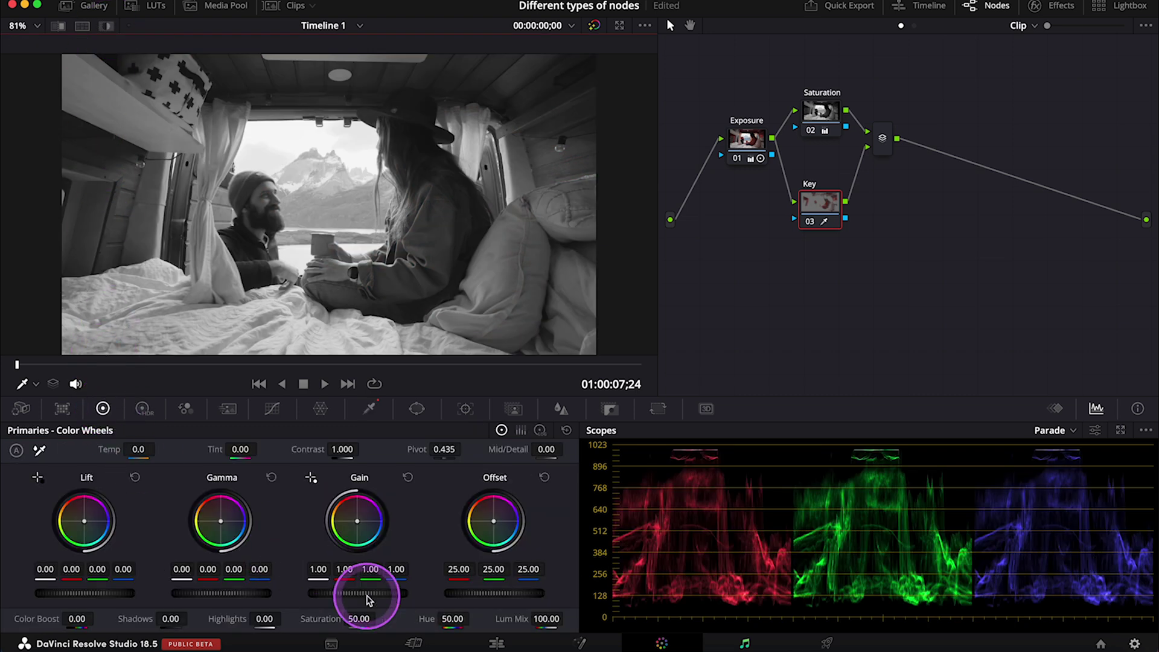
pyautogui.moveTo(360, 619); pyautogui.dragTo(488, 646)
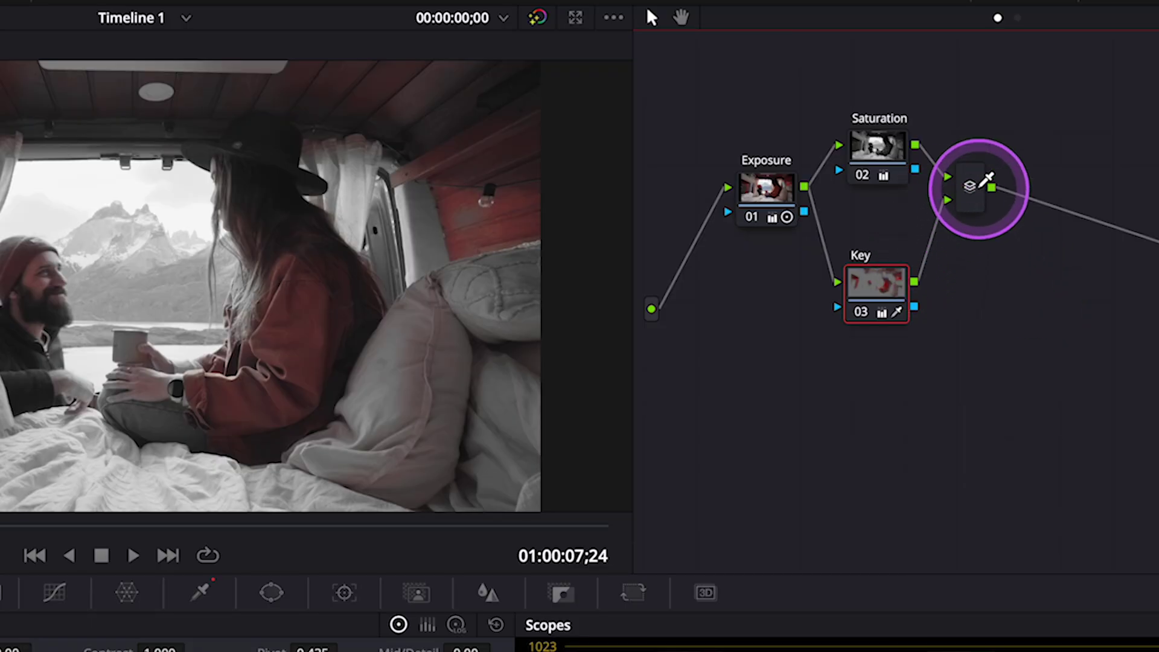
# Morph the Parallel Mixer into a Layer Mixer and move the Key node up toward Saturation.
pyautogui.rightClick(887, 142)
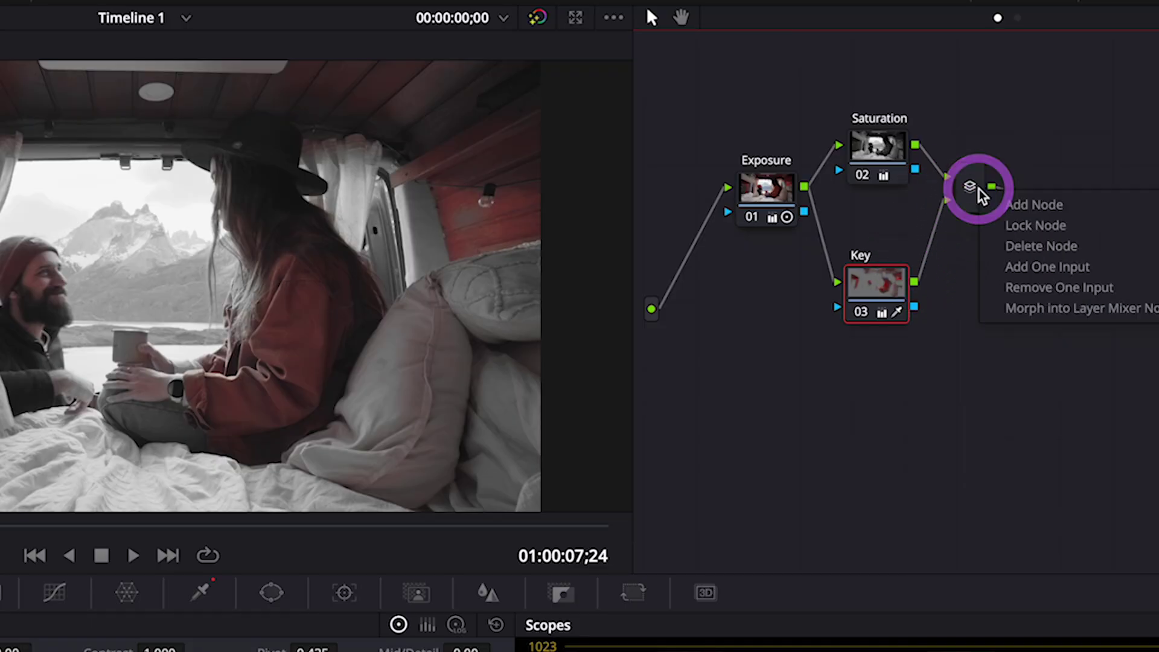
pyautogui.click(1054, 308)
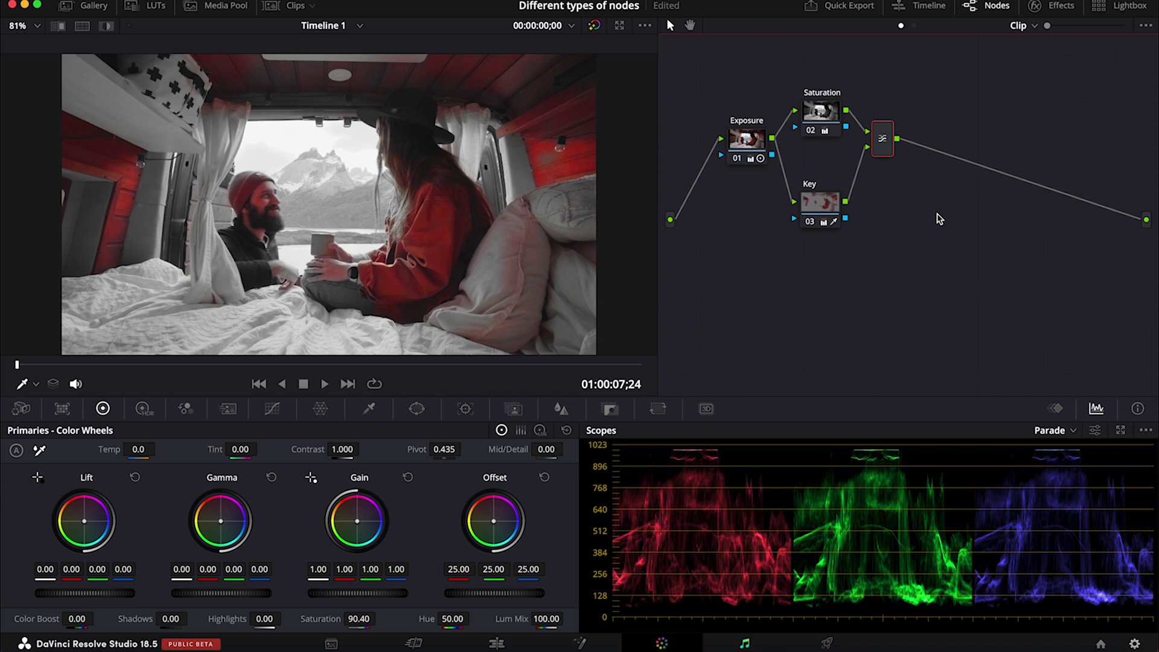
pyautogui.moveTo(826, 204); pyautogui.dragTo(838, 192)
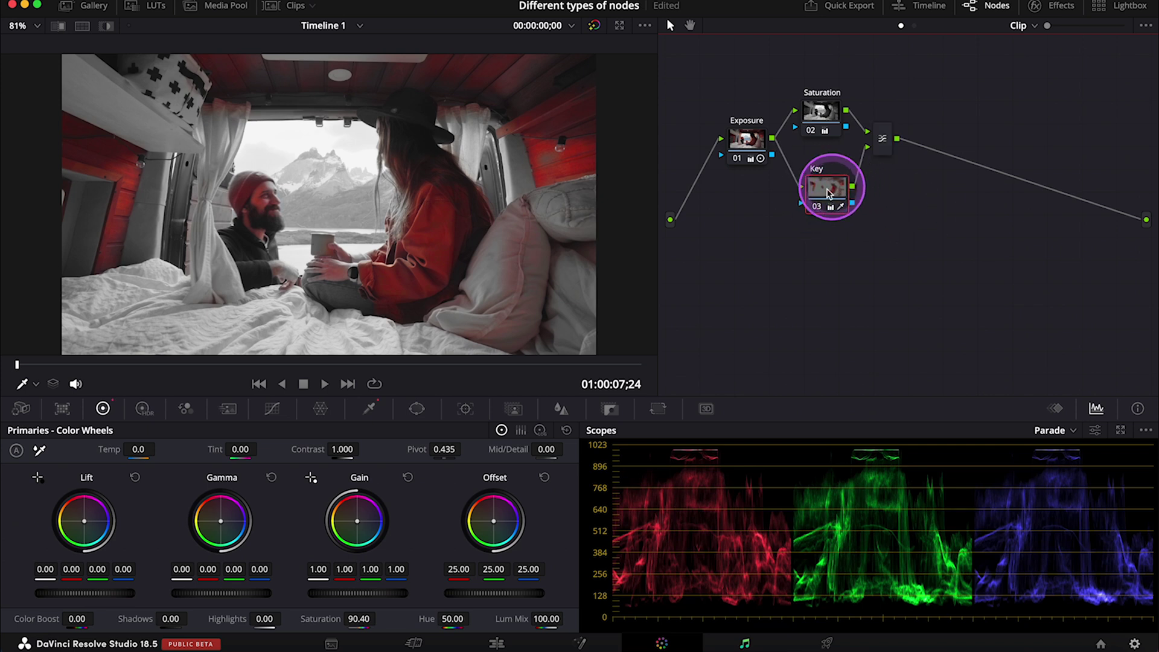
pyautogui.moveTo(843, 192)
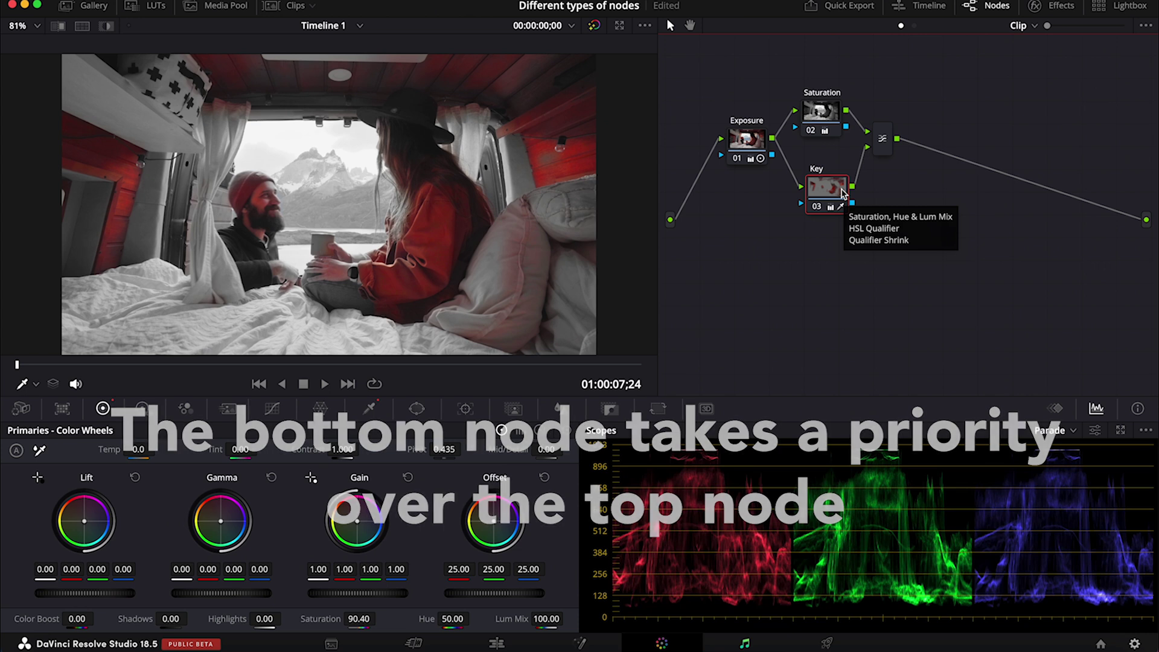
pyautogui.rightClick(843, 192)
# Reset the Key node's grade, raise the Saturation node, and toggle Key off and back on.
pyautogui.click(604, 400)
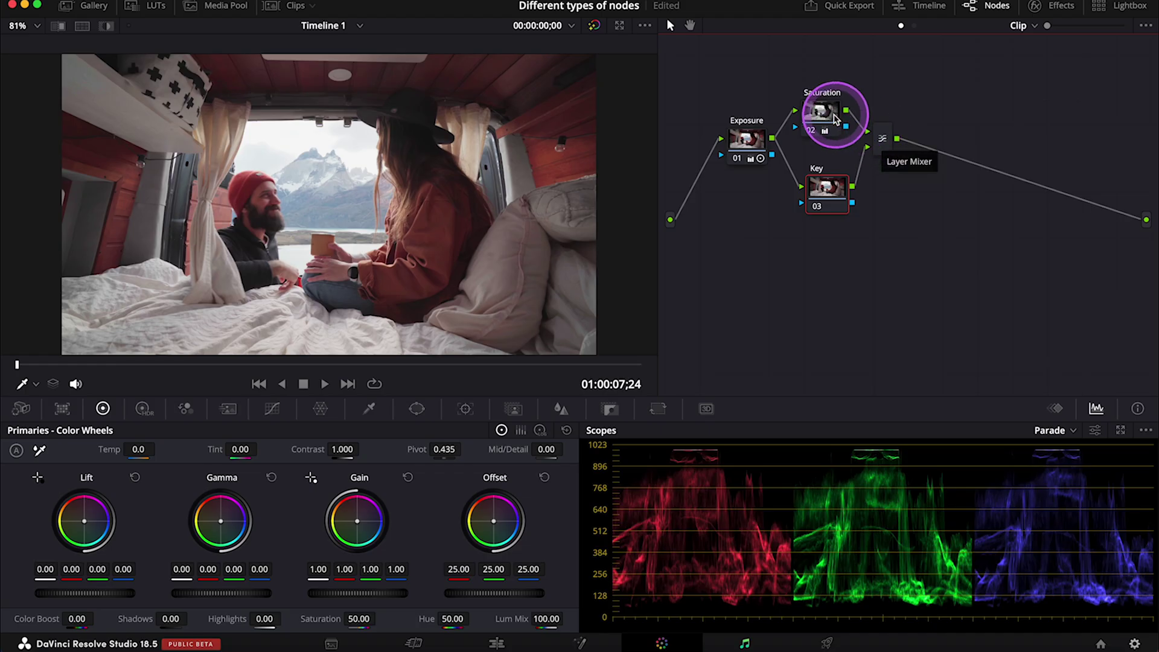
pyautogui.moveTo(834, 115); pyautogui.dragTo(831, 104)
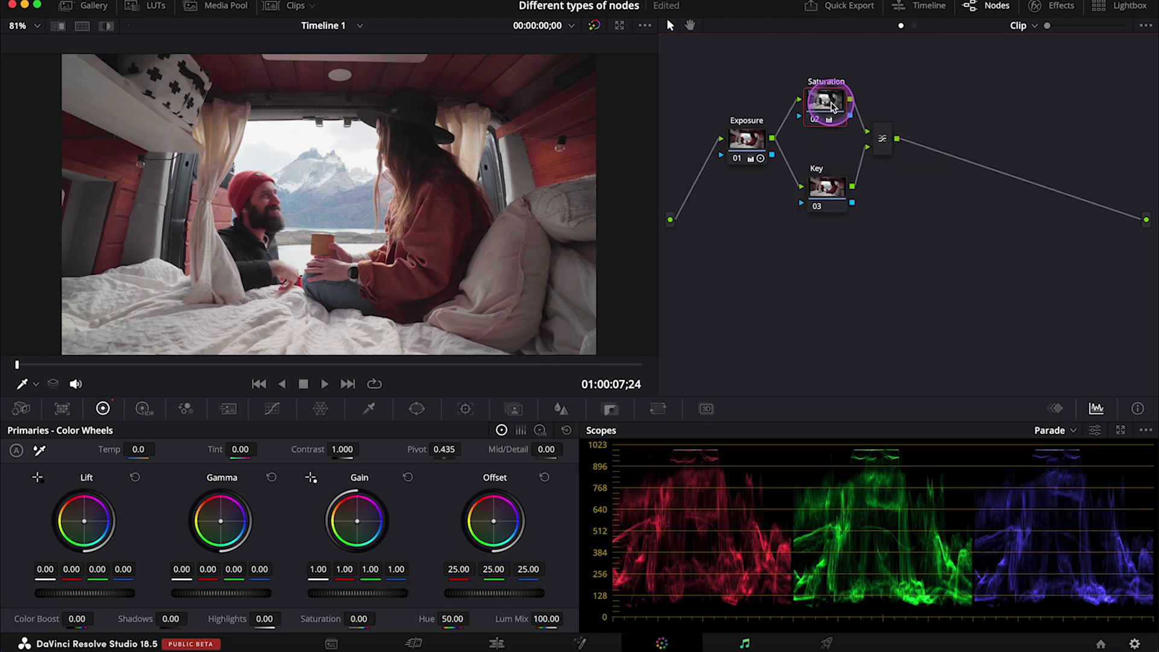
pyautogui.click(818, 207)
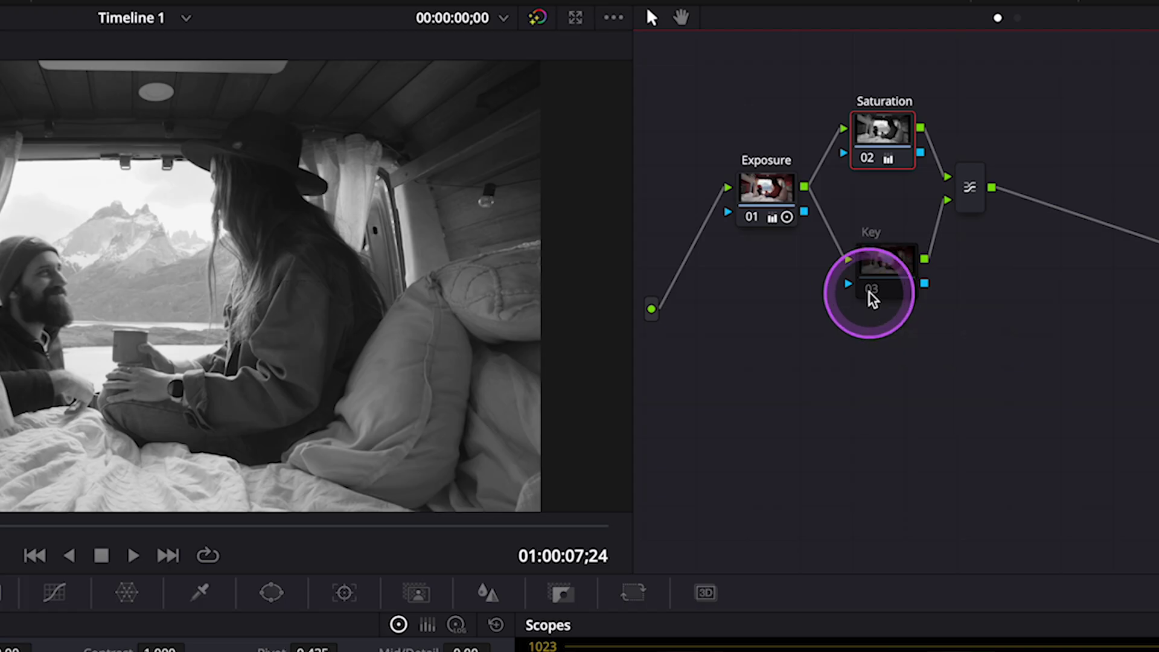
pyautogui.click(818, 208)
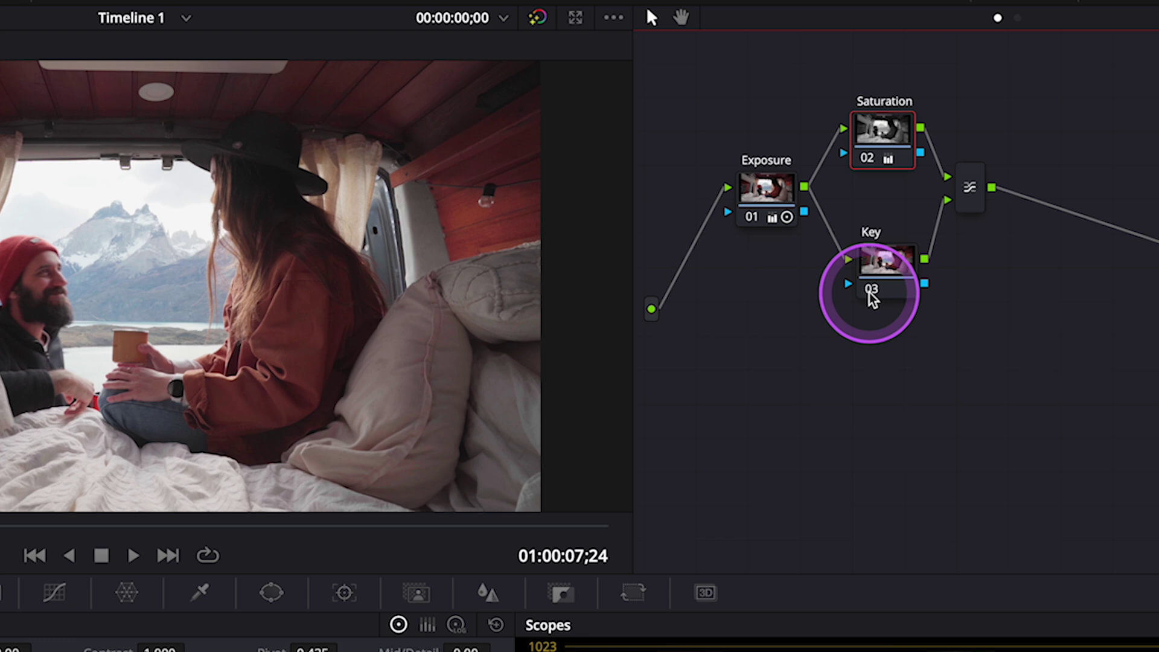
# Key the red wall's orange-red tones in node 03 (Hue 31.5, width 5.3) with Denoise 13.9.
pyautogui.click(883, 270)
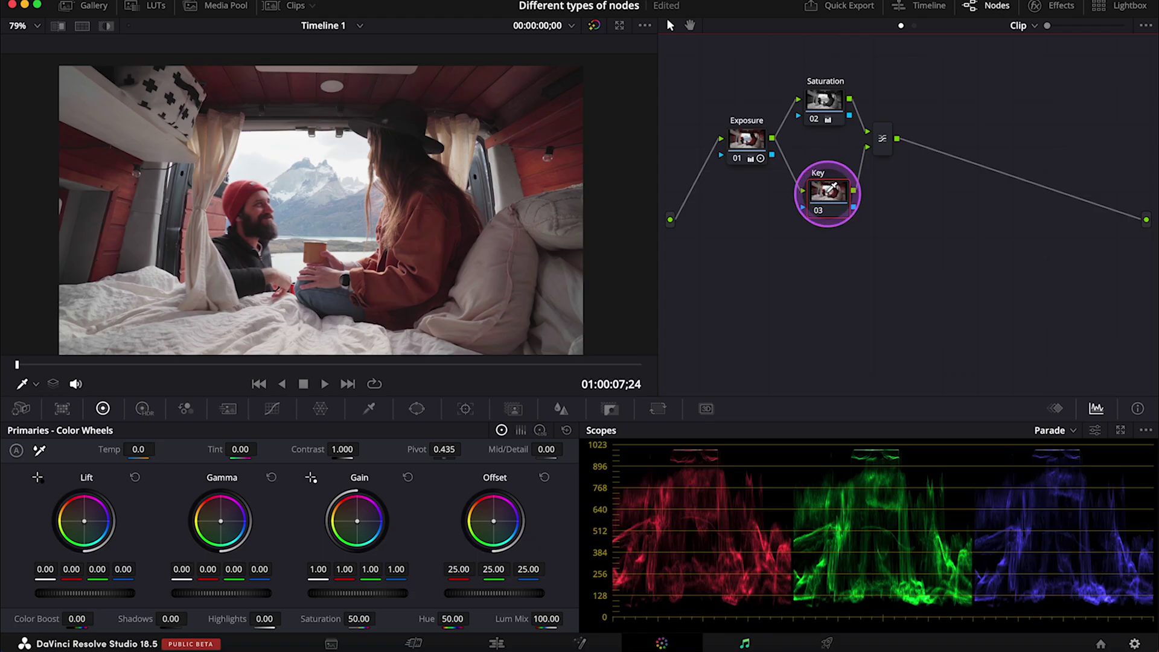
pyautogui.click(369, 409)
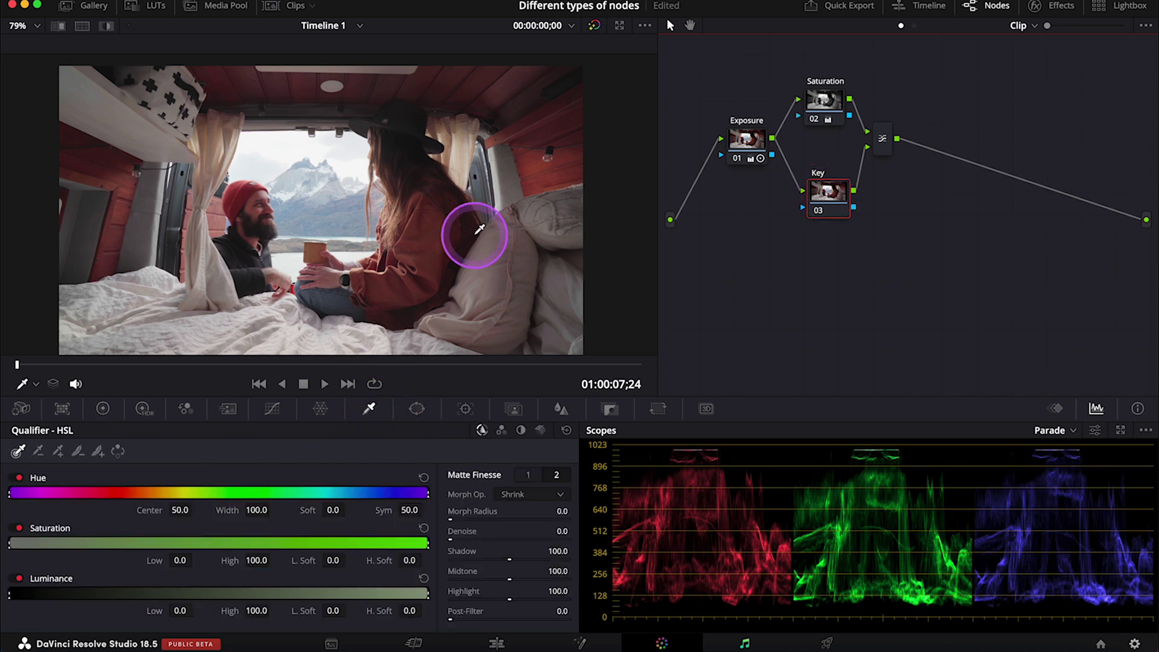
pyautogui.click(536, 165)
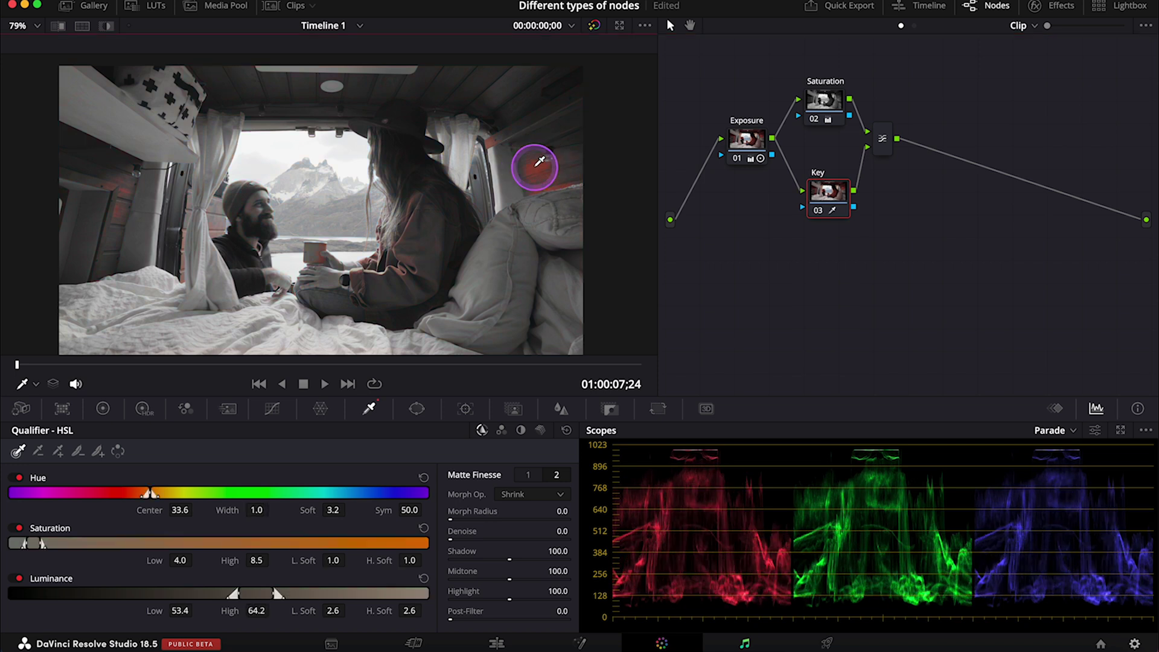
pyautogui.click(536, 149)
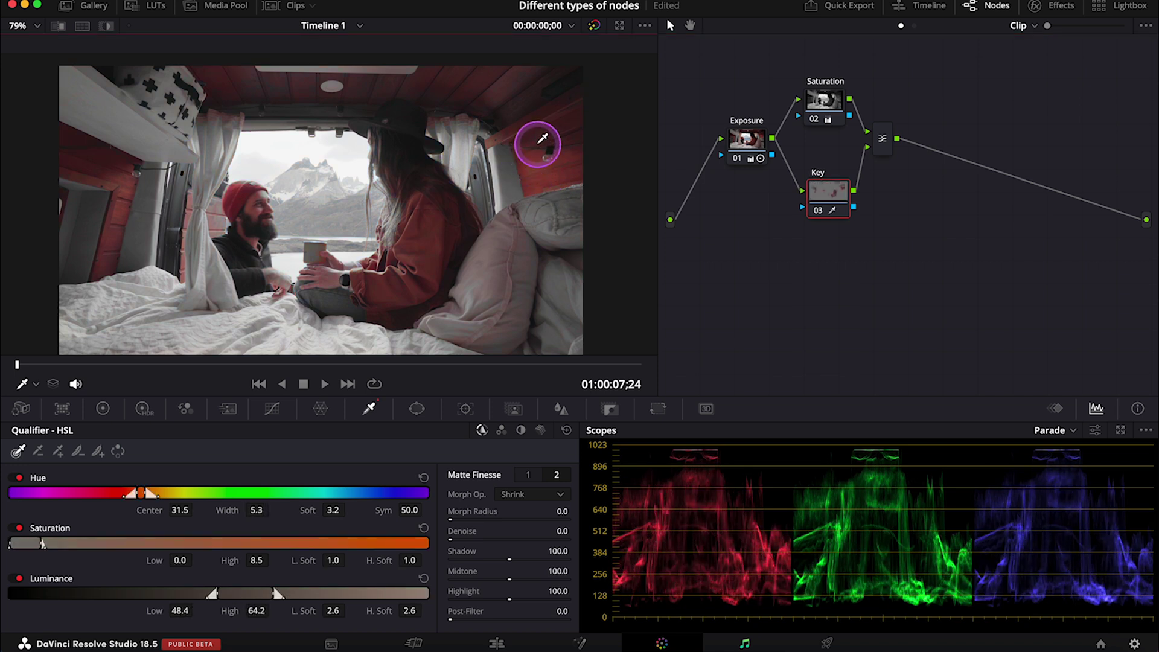
pyautogui.click(542, 139)
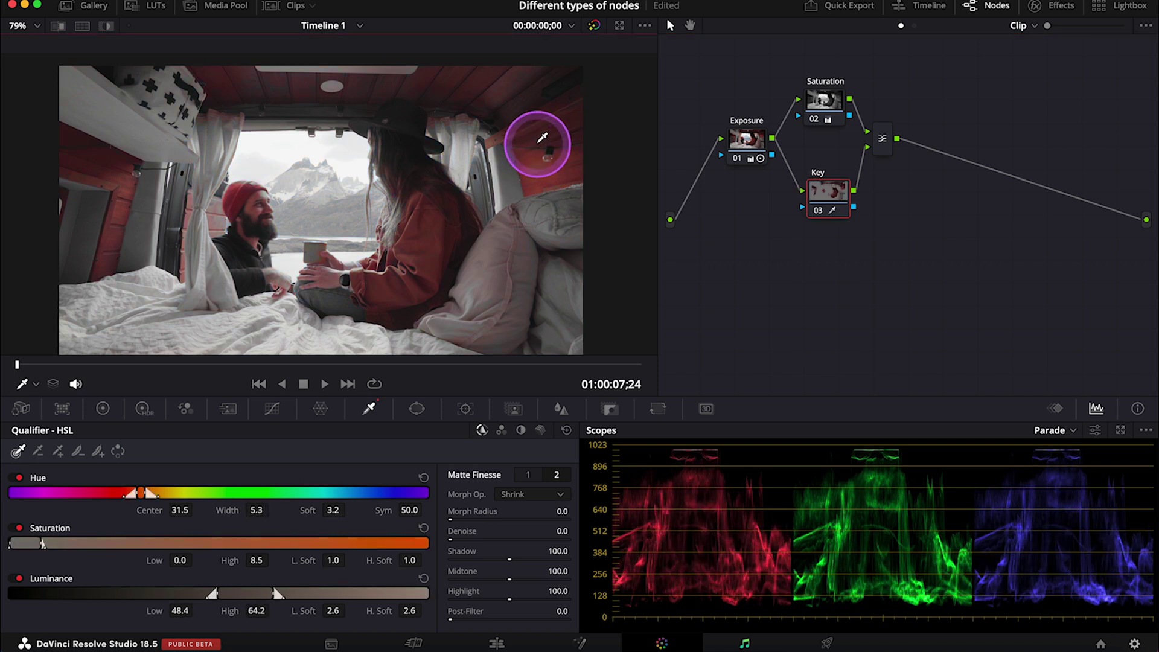
pyautogui.moveTo(436, 539); pyautogui.dragTo(460, 539)
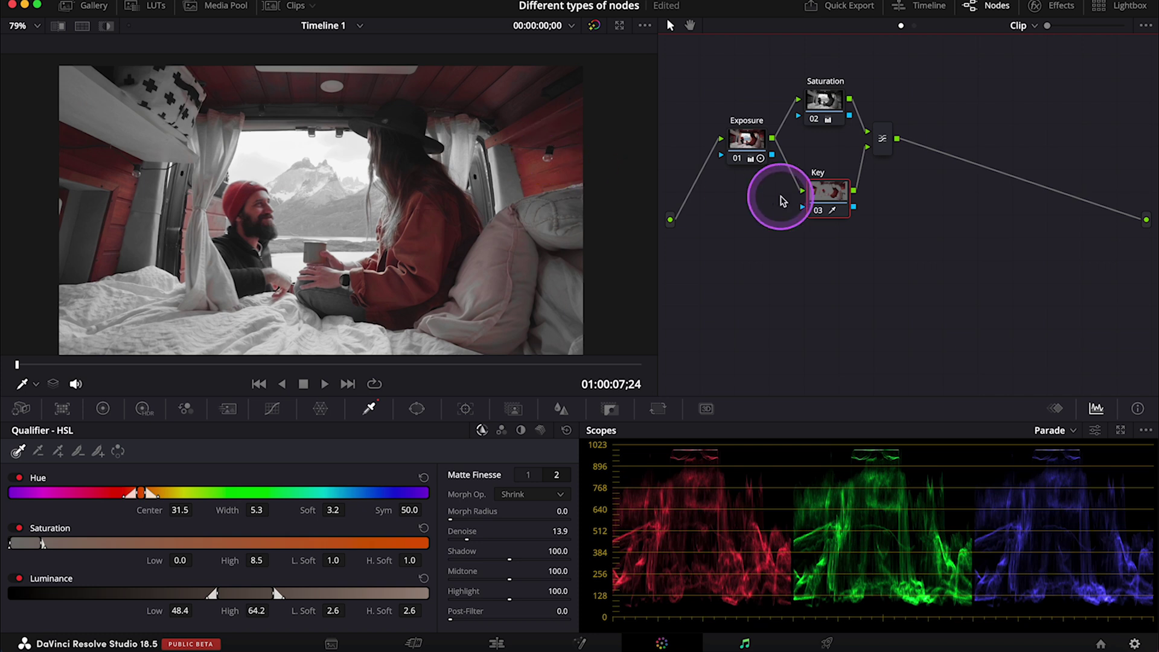
# Leave the Layer Mixer node's composite mode set to Normal.
pyautogui.rightClick(883, 140)
pyautogui.moveTo(966, 231)
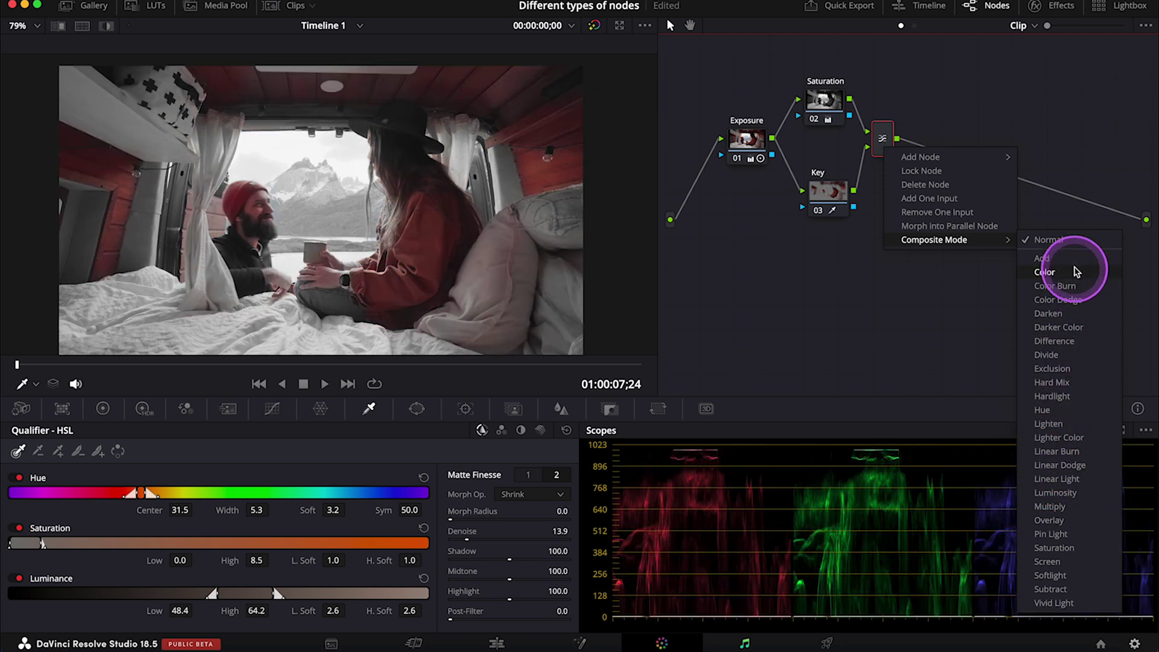
pyautogui.click(1076, 240)
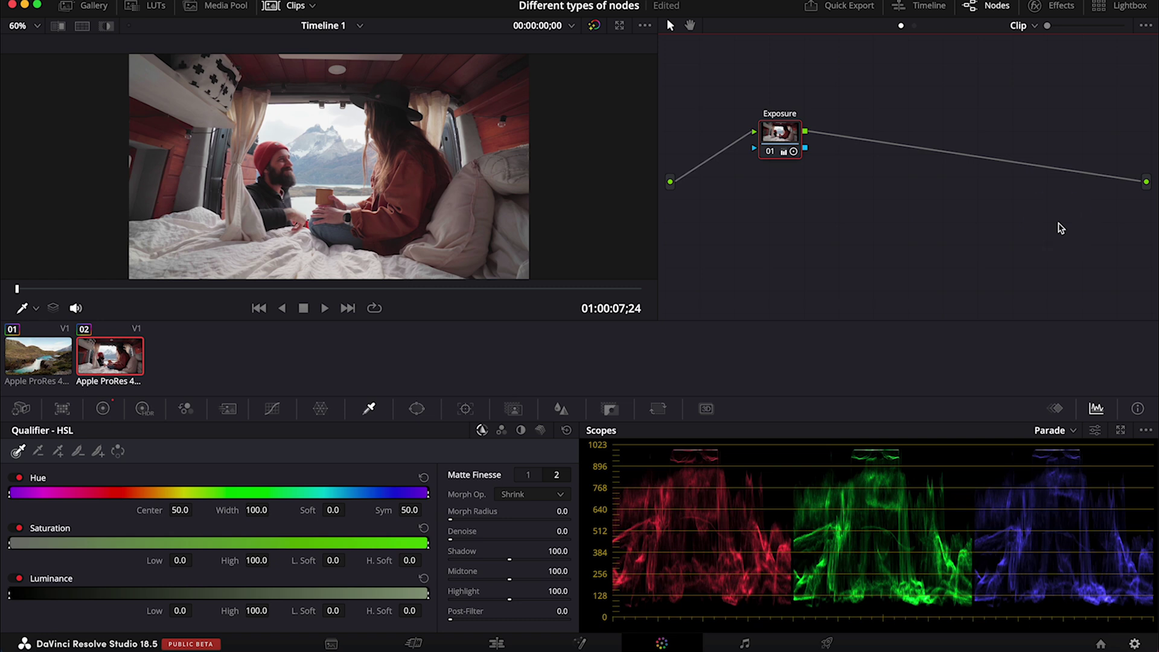
# Add a Splitter/Combiner after Exposure with Alt+Y and move its three channel nodes up.
pyautogui.hotkey('alt', 'y')
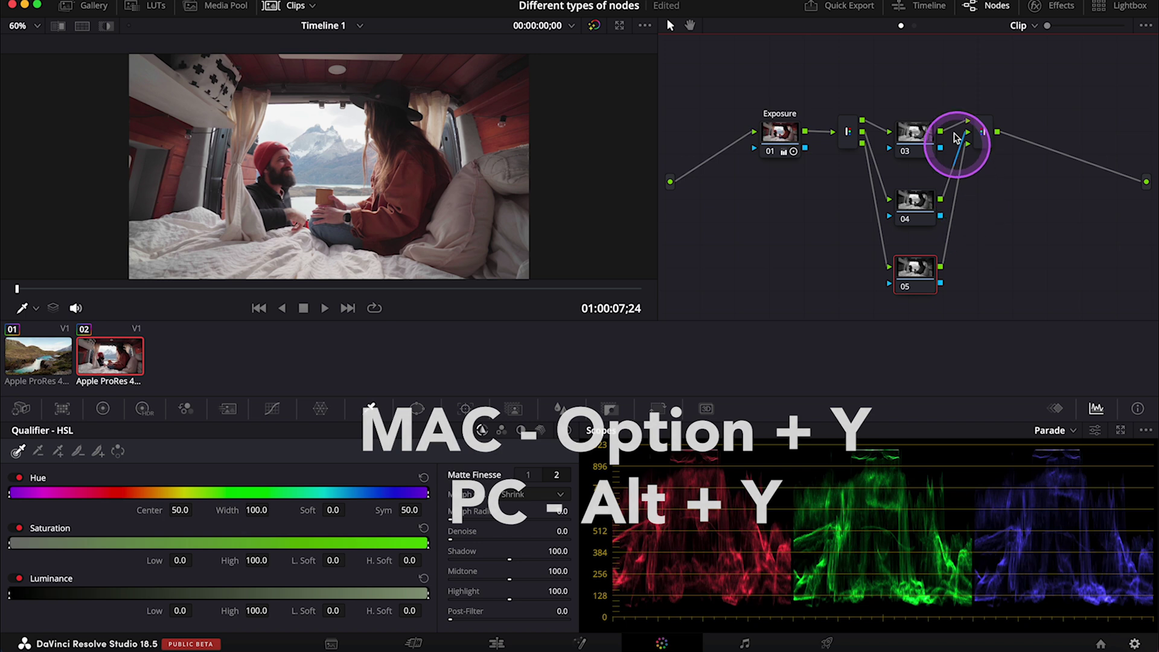
pyautogui.moveTo(921, 110); pyautogui.dragTo(920, 266)
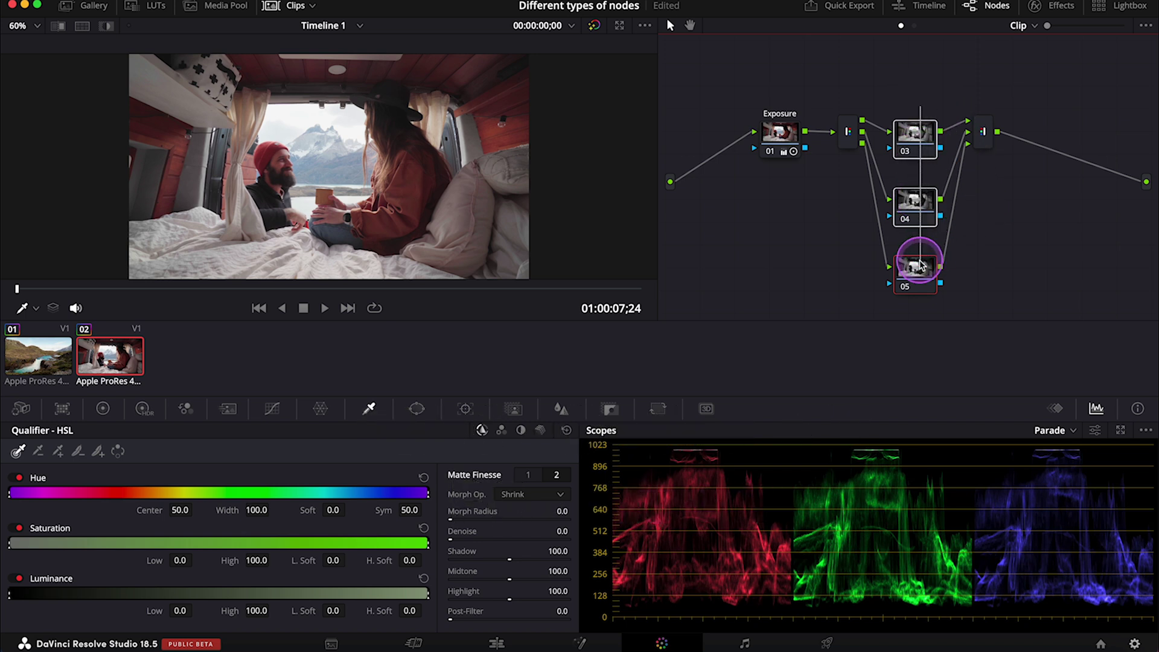
pyautogui.moveTo(918, 269); pyautogui.dragTo(922, 210)
pyautogui.click(1003, 247)
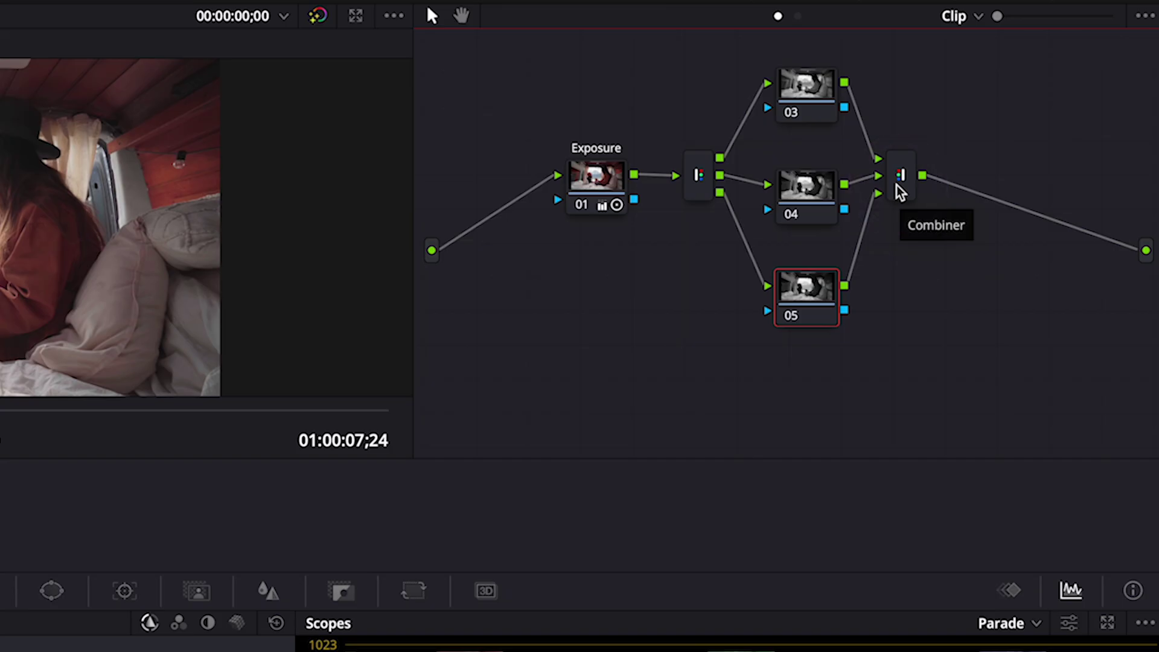
# Make channel nodes 03, 04 and 05 current one after another.
pyautogui.click(980, 80)
pyautogui.click(936, 72)
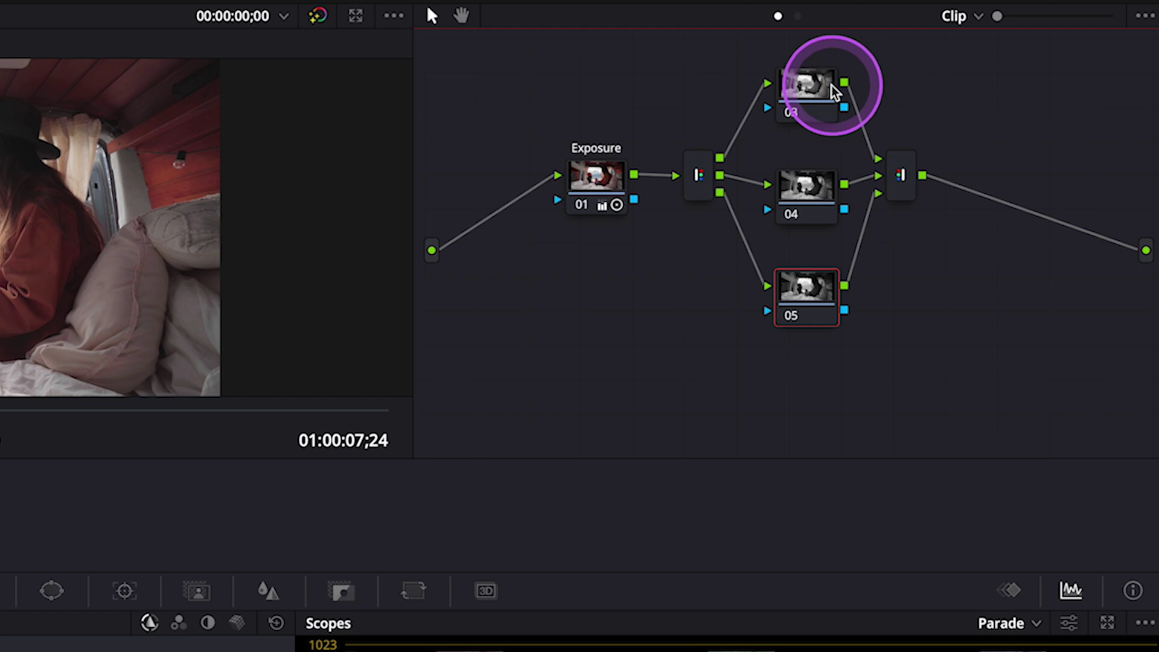
pyautogui.click(813, 193)
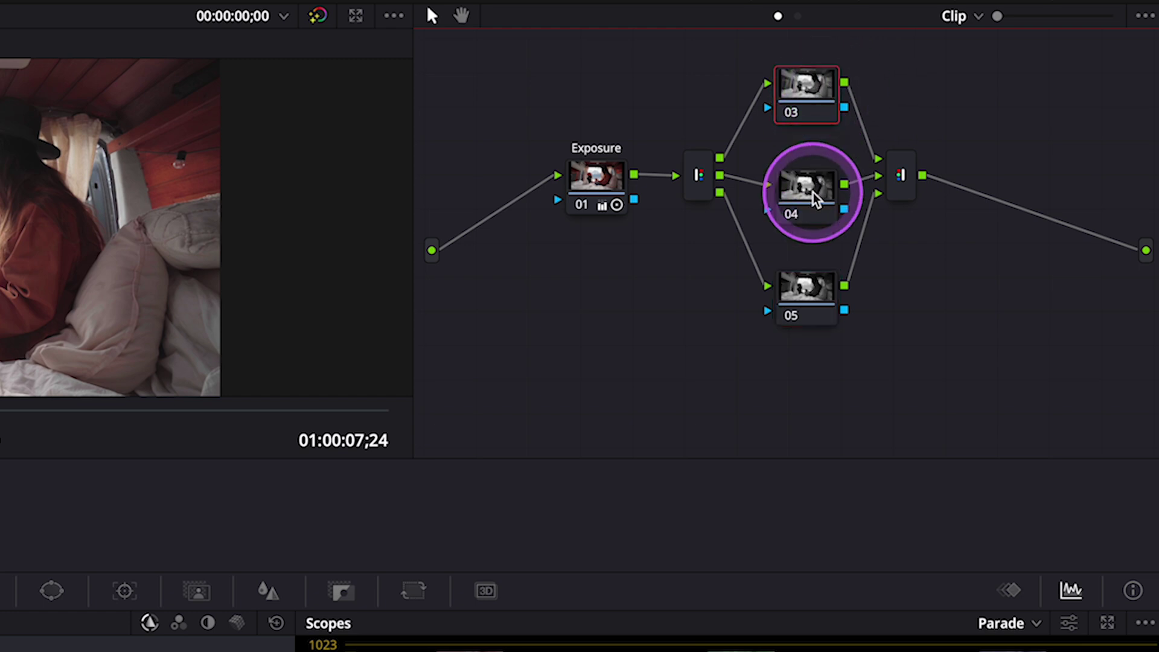
pyautogui.click(817, 299)
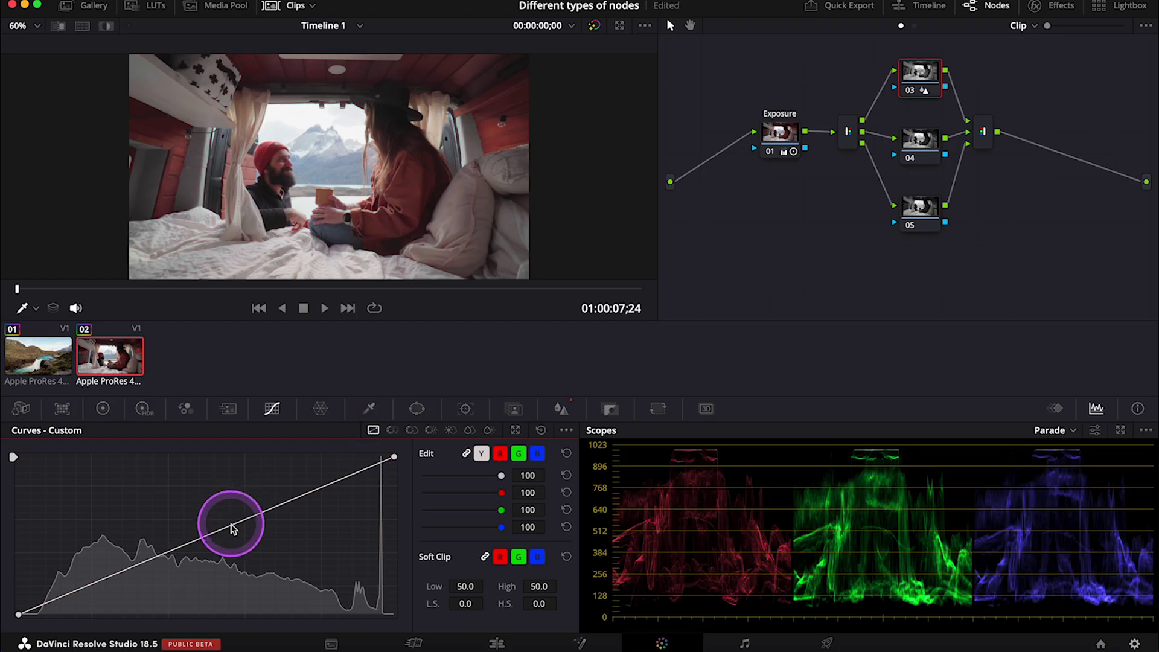
# Reshape the custom curve on channel node 03 and then node 04, and select node 05.
pyautogui.moveTo(227, 517); pyautogui.dragTo(259, 504)
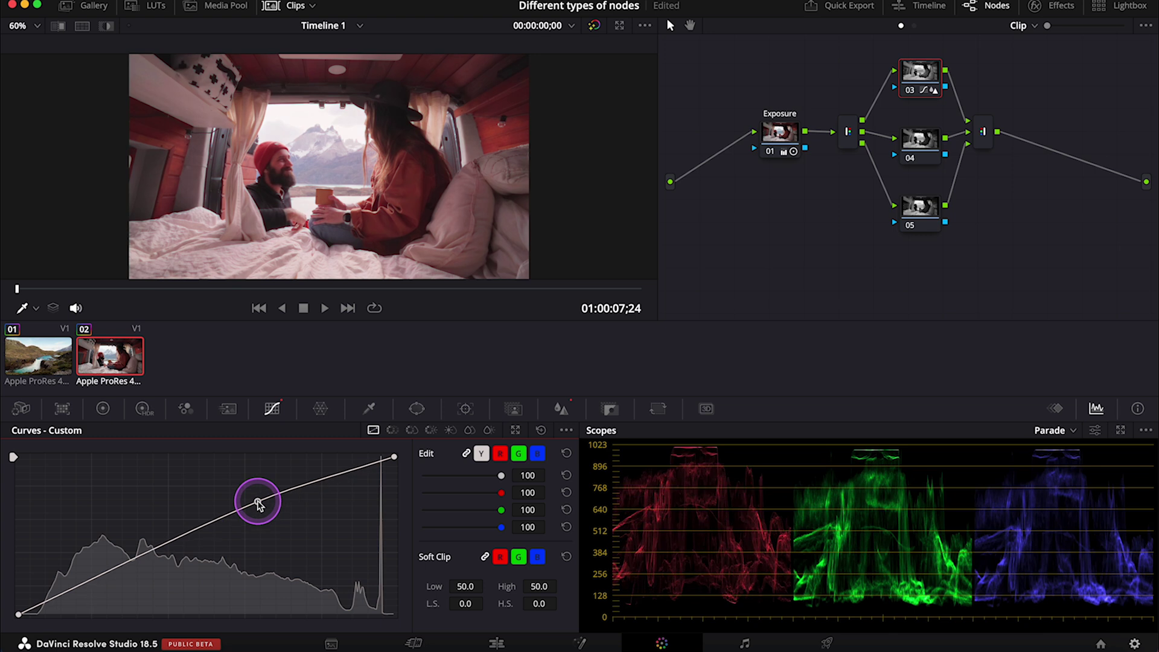
pyautogui.click(918, 142)
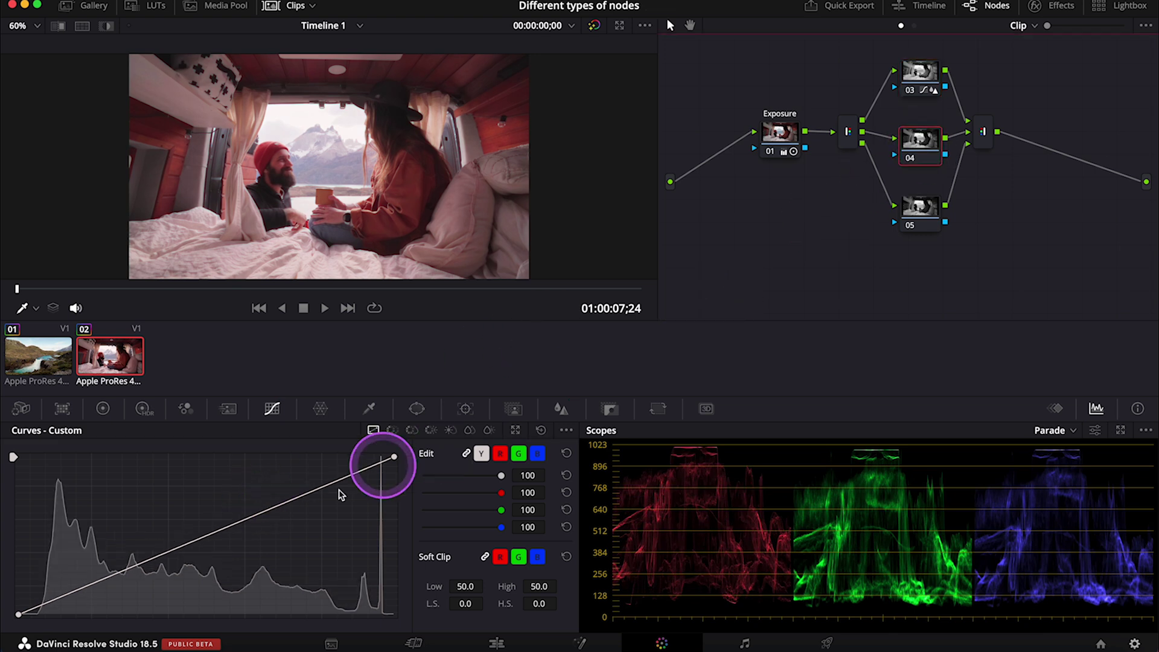
pyautogui.moveTo(241, 525); pyautogui.dragTo(200, 541)
pyautogui.click(919, 209)
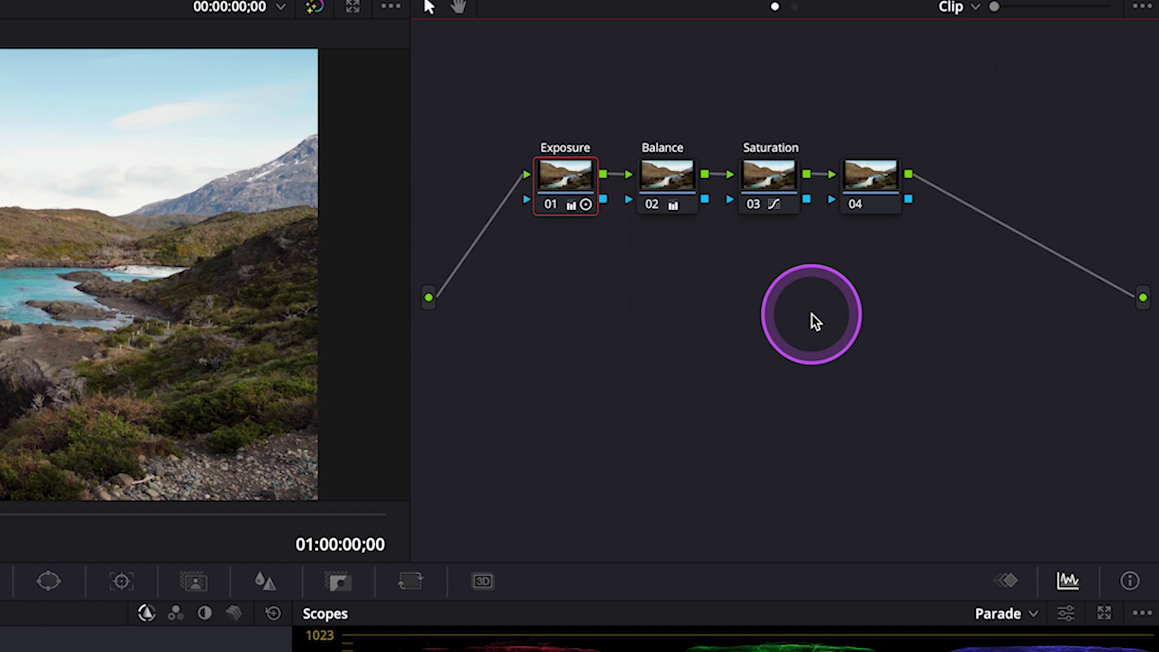
# Group waterfall nodes 01–03 (Exposure, Balance, Saturation) into one compound node.
pyautogui.moveTo(812, 314); pyautogui.dragTo(561, 145)
pyautogui.rightClick(567, 174)
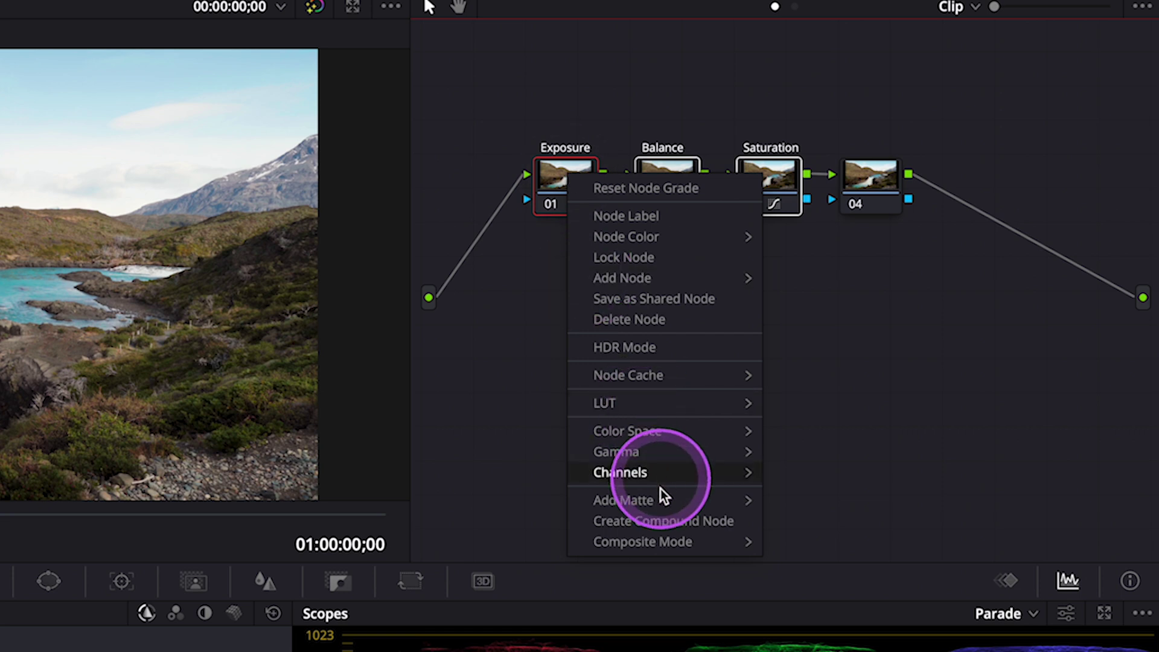
pyautogui.click(654, 520)
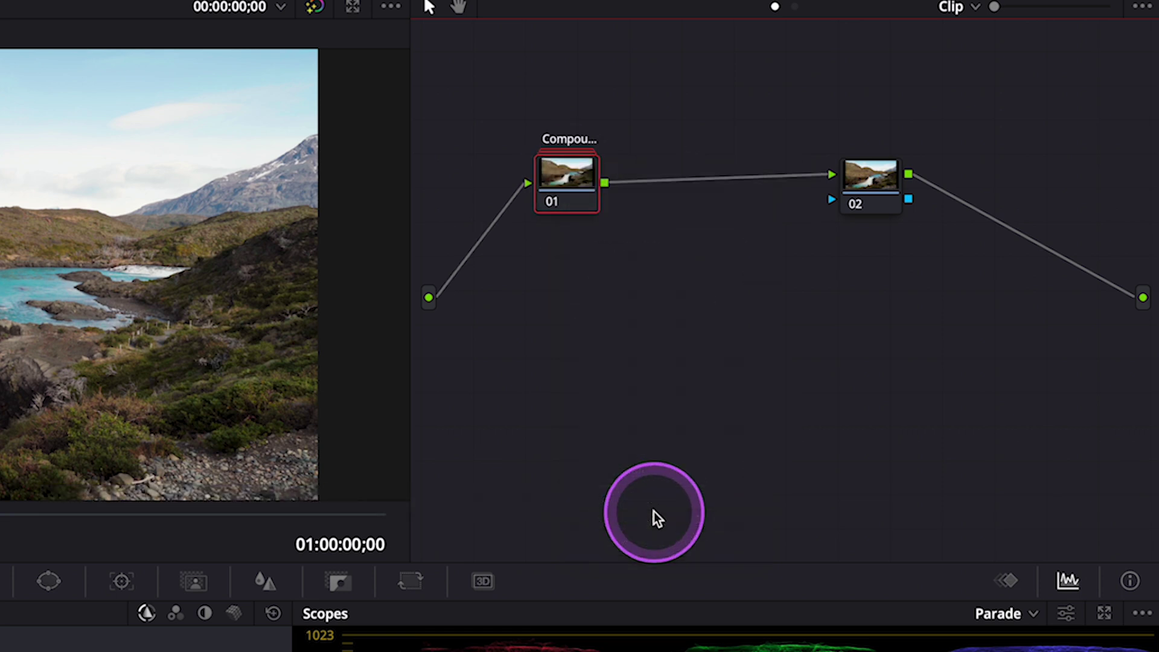
# Move the compound node right, then decompose it back into its separate nodes.
pyautogui.moveTo(575, 183); pyautogui.dragTo(715, 182)
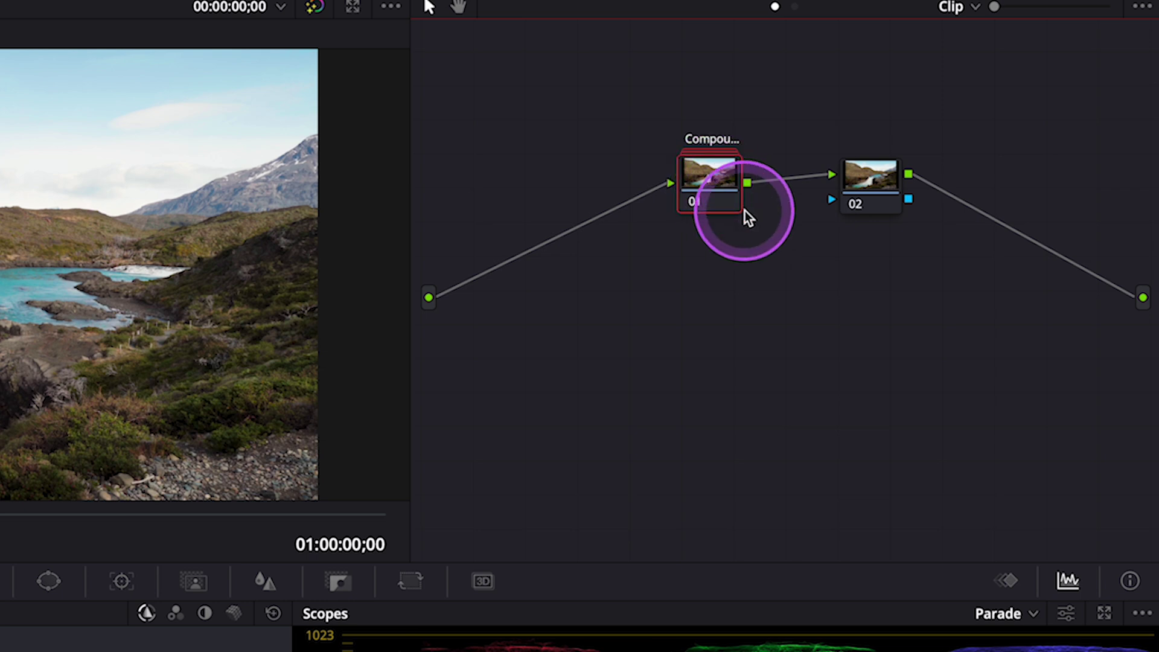
pyautogui.rightClick(716, 180)
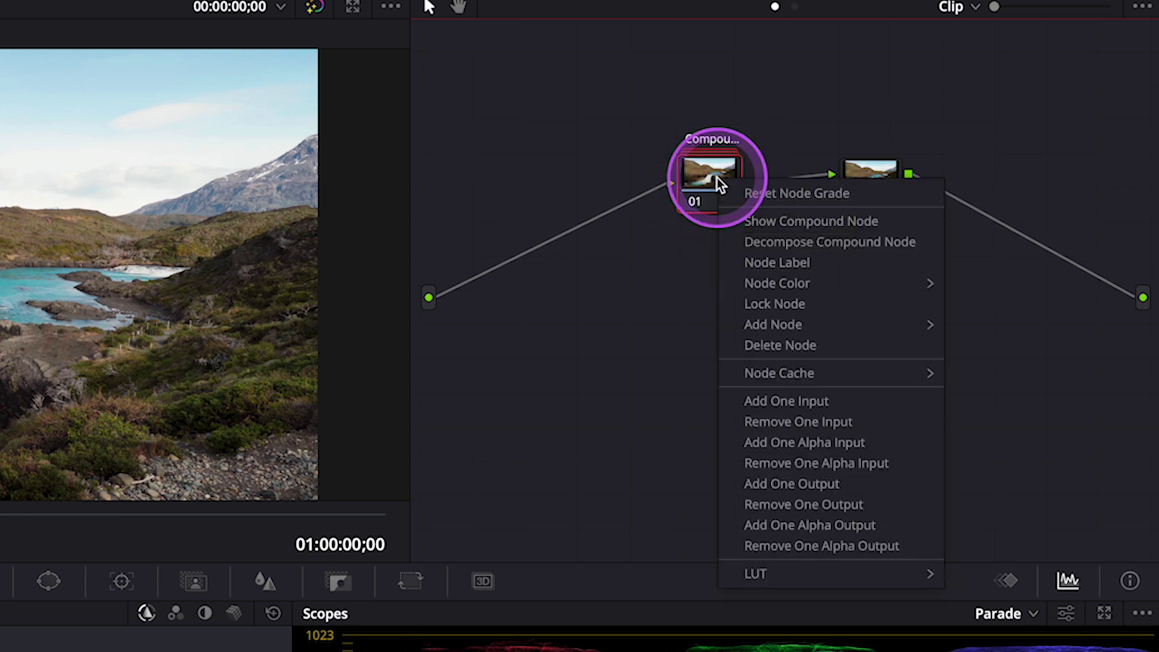
pyautogui.click(785, 243)
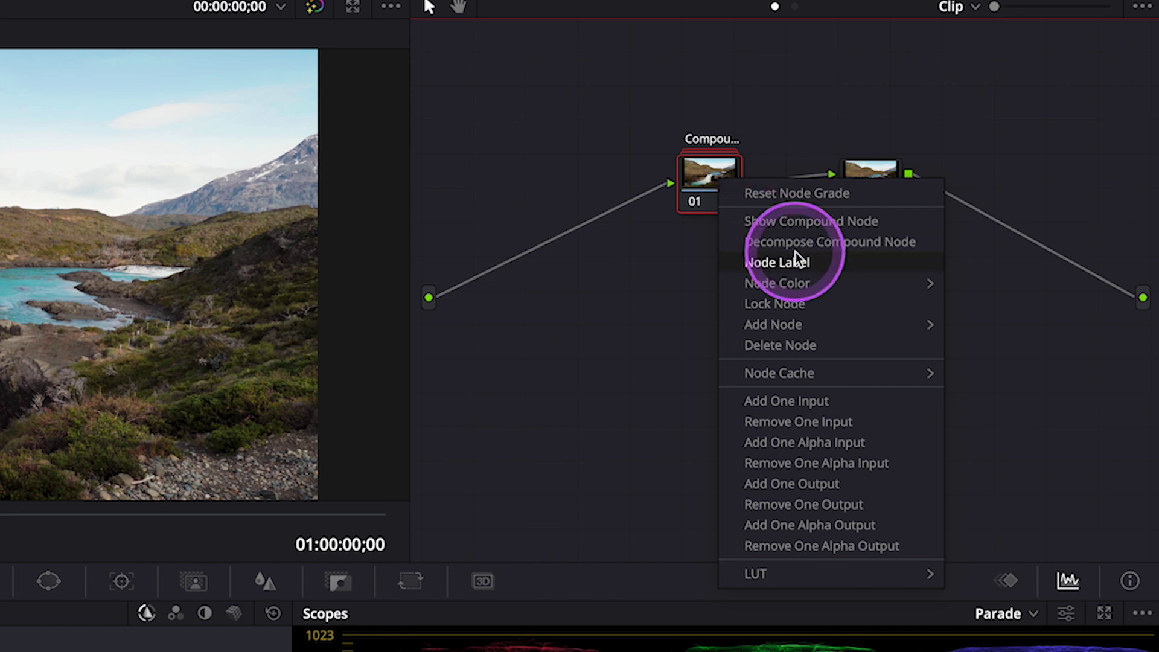